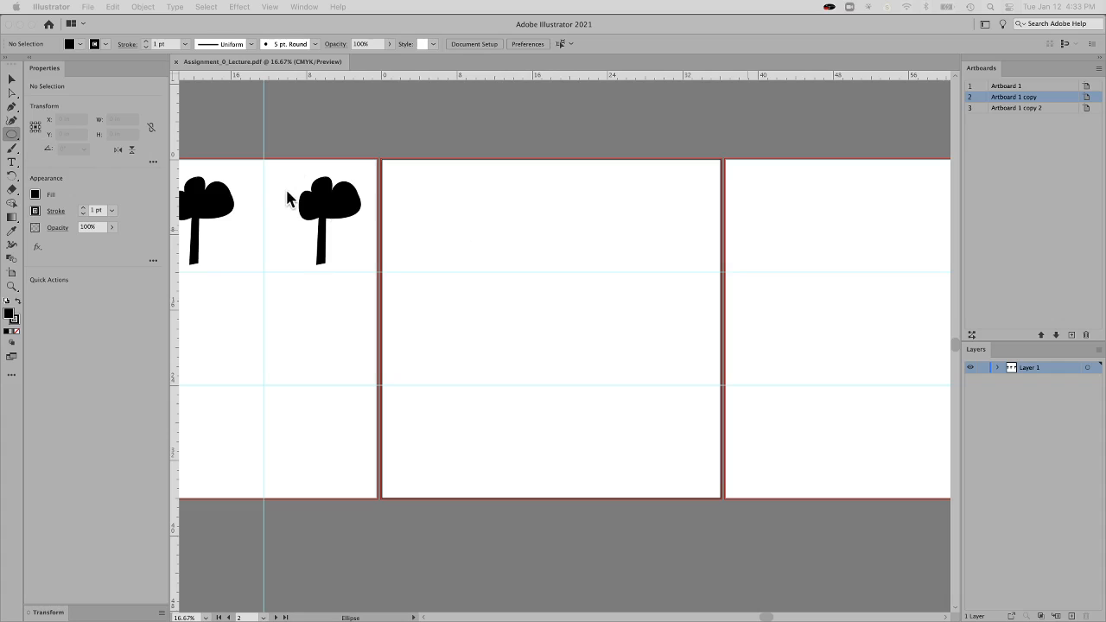
# Draw a black circle about 3.49 in in diameter in the upper-left area of the second artboard
pyautogui.click(16, 138)
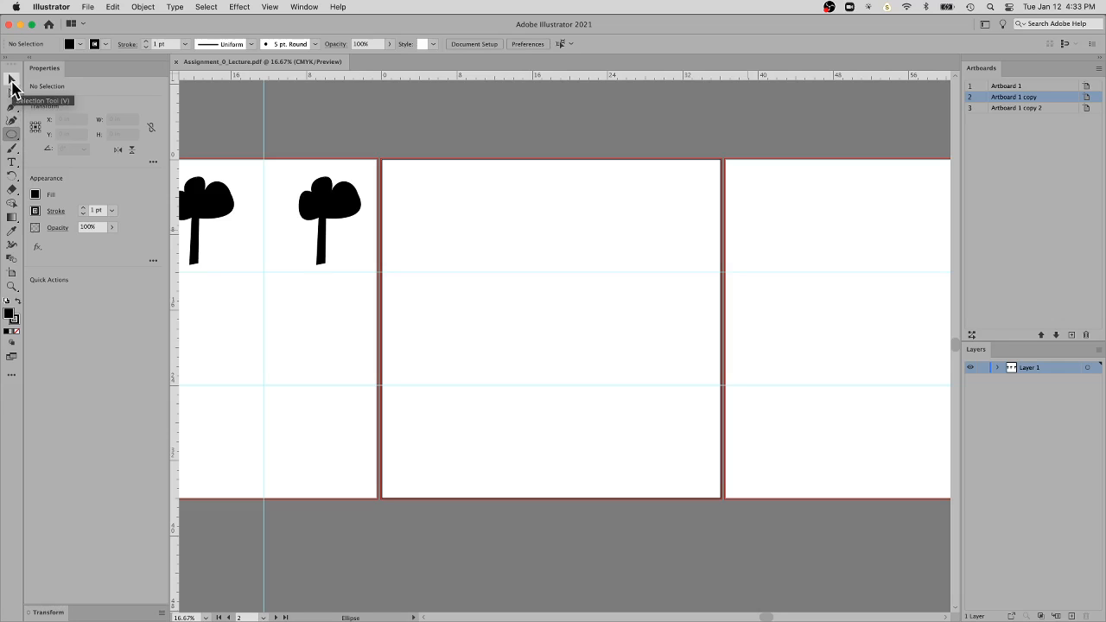
pyautogui.click(13, 137)
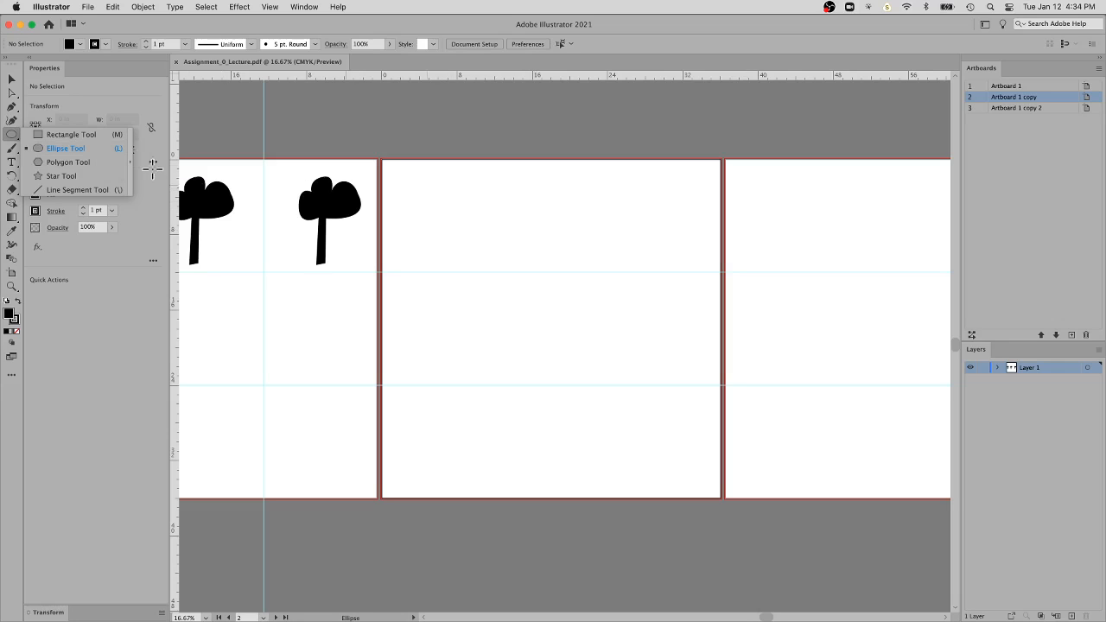
pyautogui.click(86, 149)
pyautogui.moveTo(408, 178); pyautogui.dragTo(509, 192)
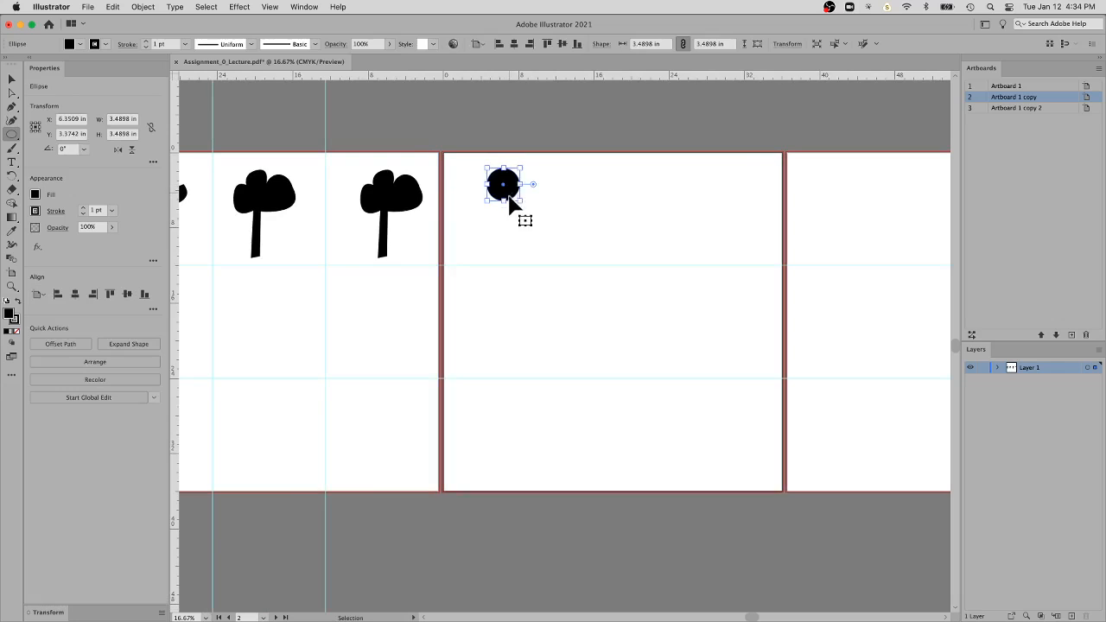
# Duplicate the circle three times to form a tree crown, with three overlapping circles in a row beneath the first
pyautogui.press('super+space')
pyautogui.moveTo(598, 160); pyautogui.dragTo(780, 89)
pyautogui.moveTo(558, 274); pyautogui.dragTo(832, 263)
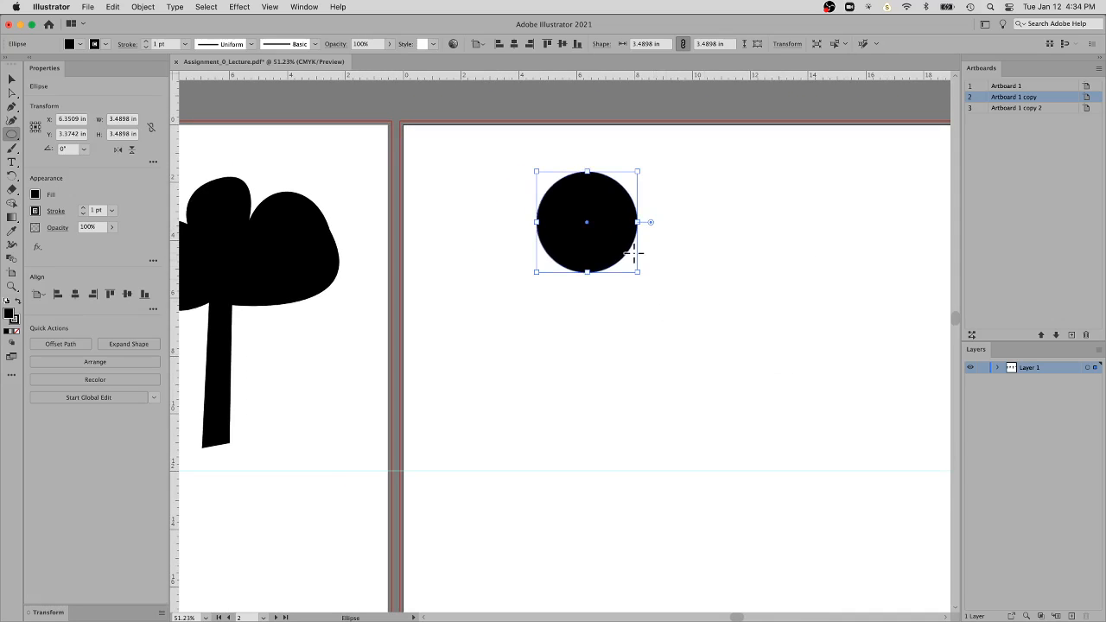
pyautogui.press('super')
pyautogui.press('shift')
pyautogui.keyDown('shift'); pyautogui.keyDown('super'); pyautogui.click(617, 263); pyautogui.keyUp('super'); pyautogui.keyUp('shift')
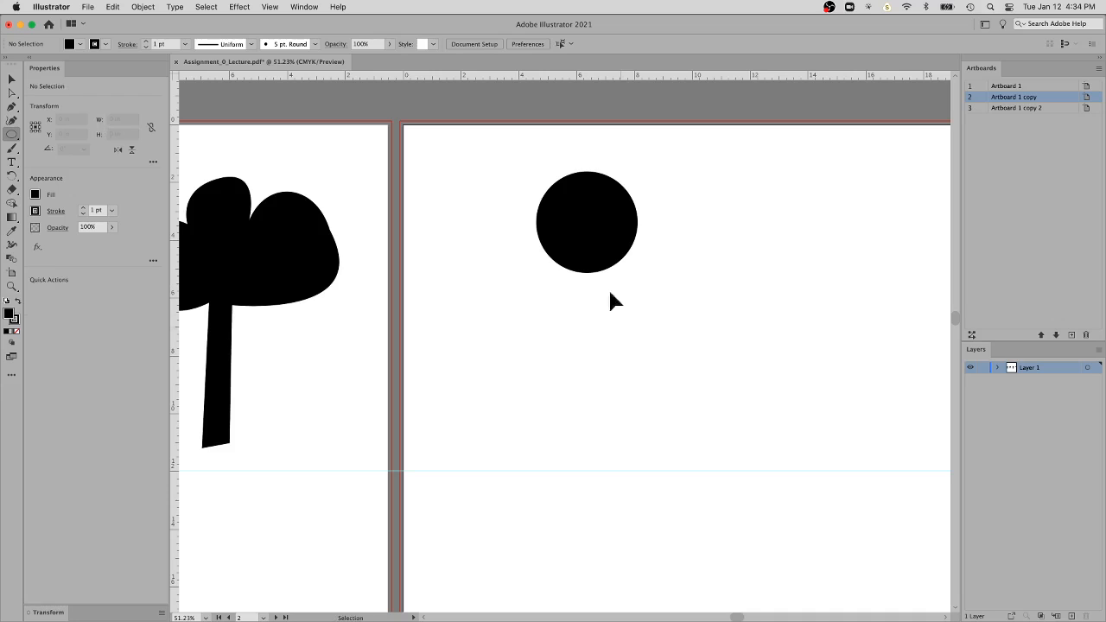
pyautogui.moveTo(601, 269); pyautogui.dragTo(667, 330)
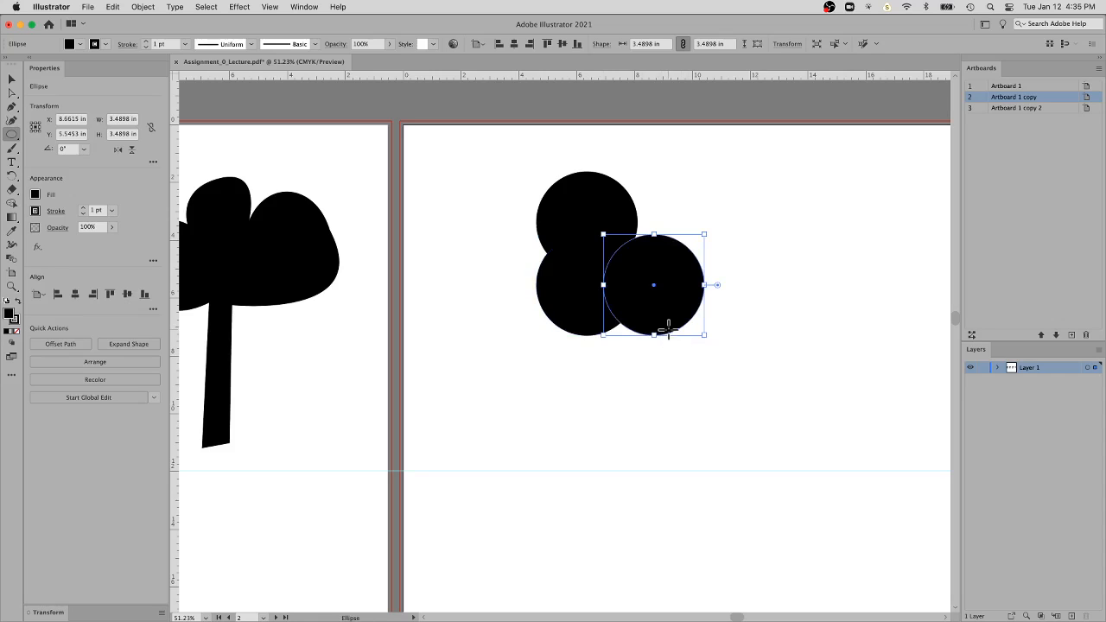
pyautogui.moveTo(664, 323); pyautogui.dragTo(552, 325)
pyautogui.click(628, 342)
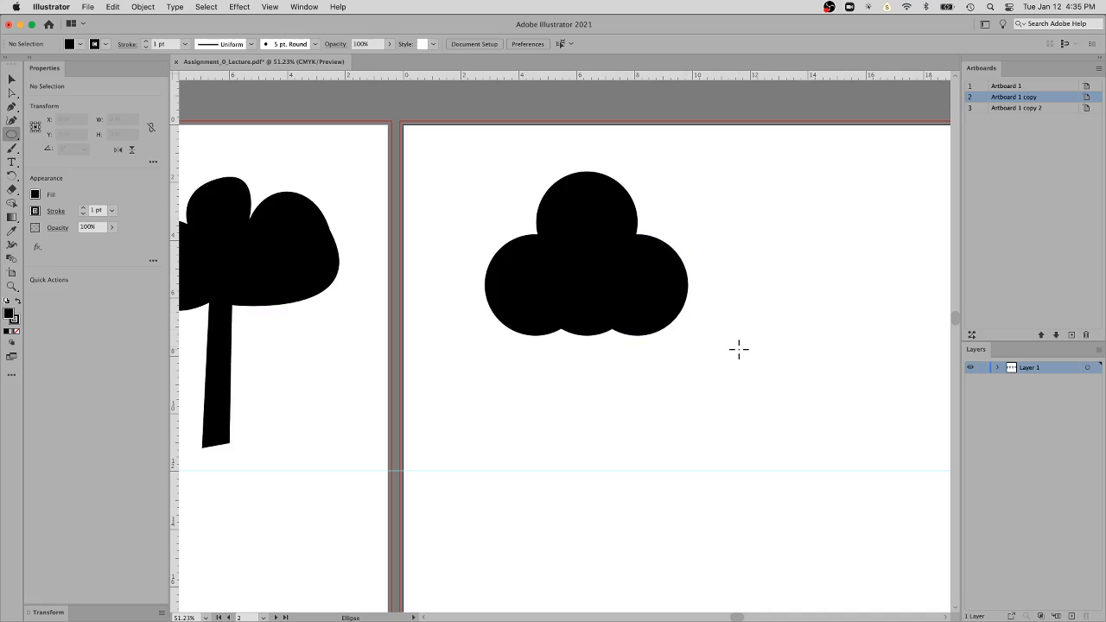
# Group the four overlapping circles of the tree crown
pyautogui.press('v')
pyautogui.click(637, 309)
pyautogui.click(570, 313)
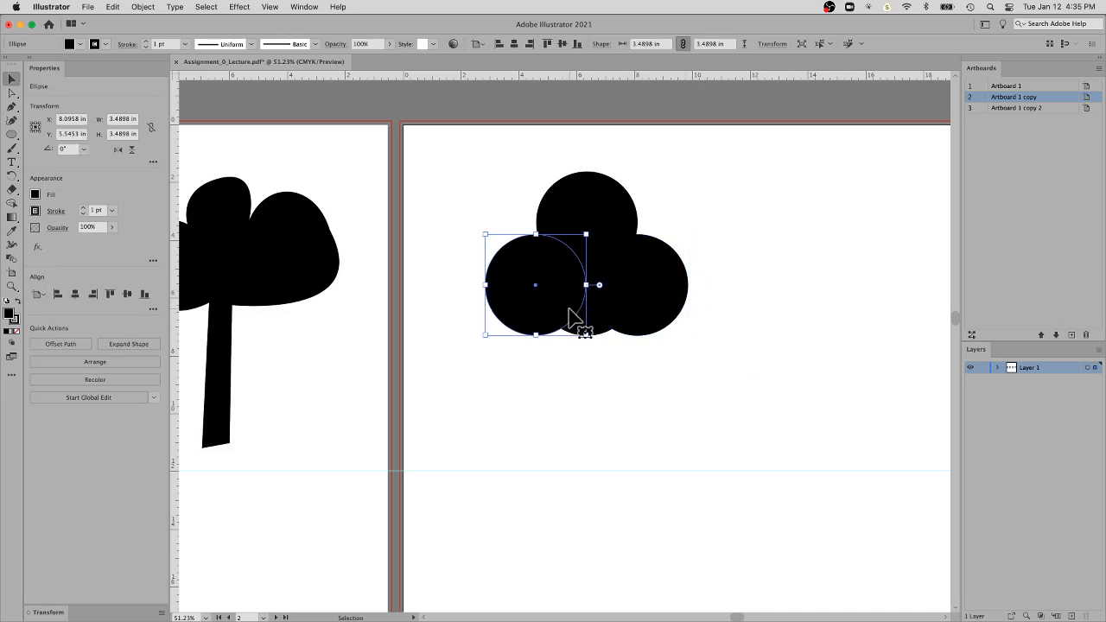
pyautogui.click(617, 198)
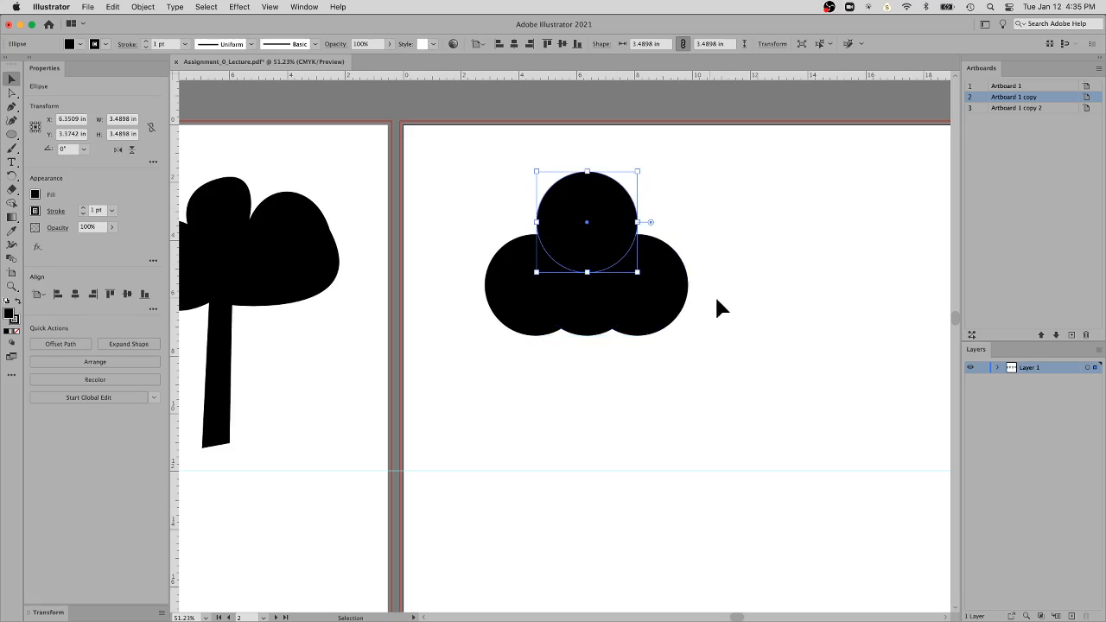
pyautogui.click(736, 311)
pyautogui.moveTo(734, 331); pyautogui.dragTo(491, 226)
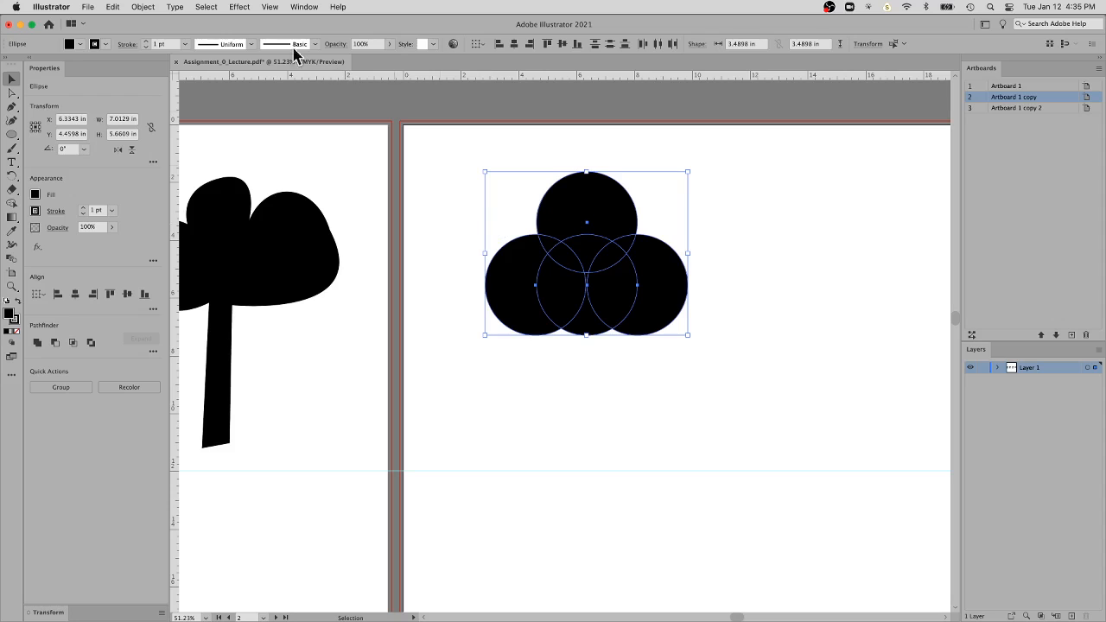
pyautogui.click(143, 7)
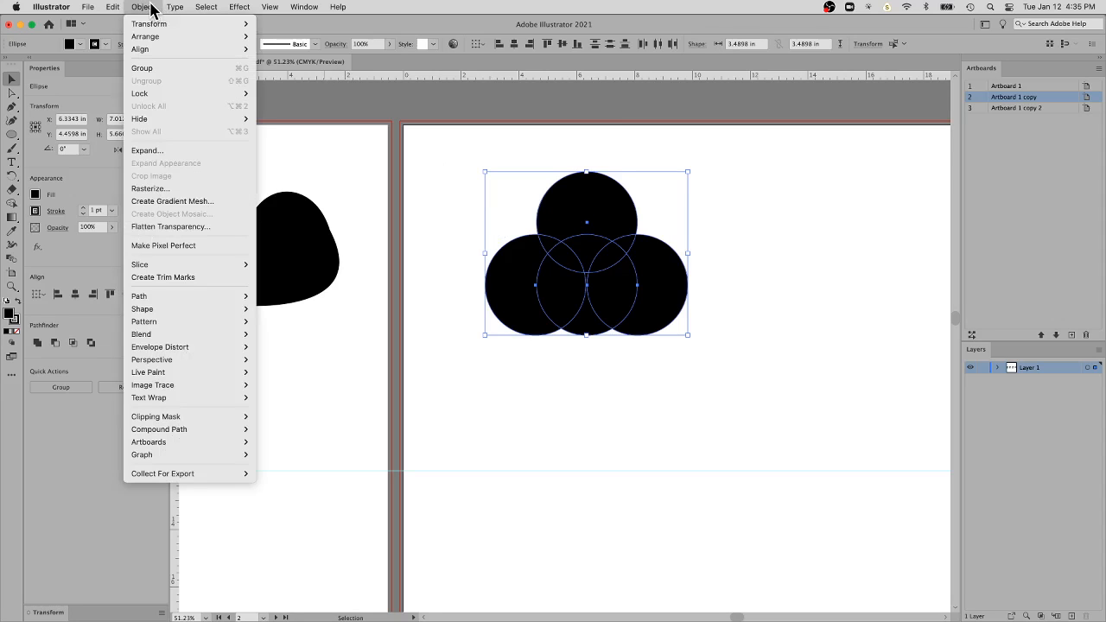
pyautogui.click(159, 70)
pyautogui.click(803, 244)
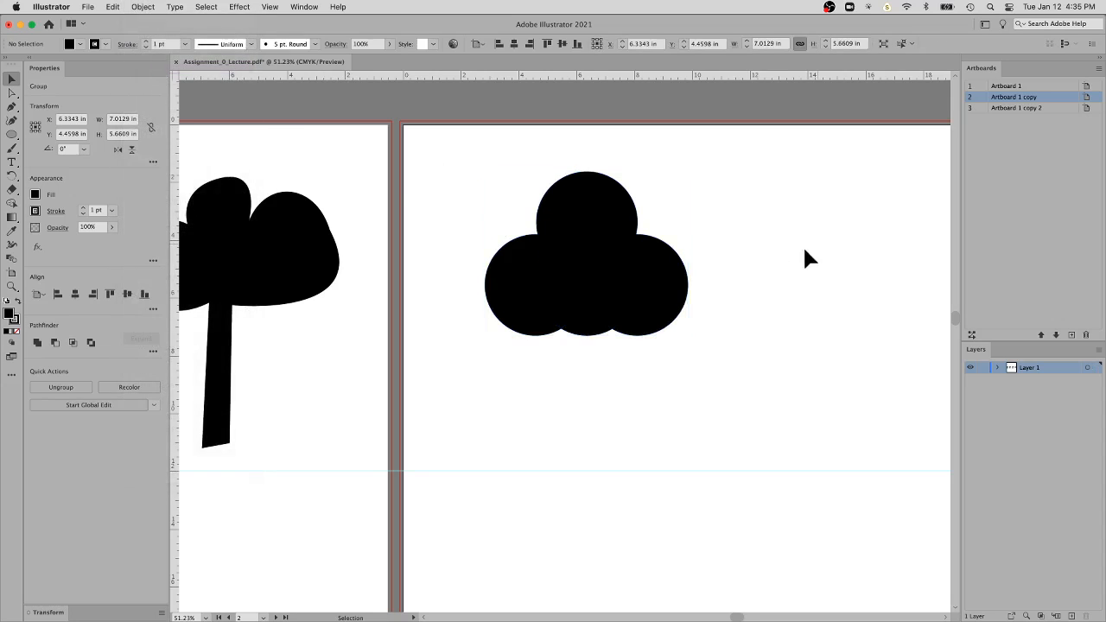
pyautogui.click(689, 292)
pyautogui.click(783, 265)
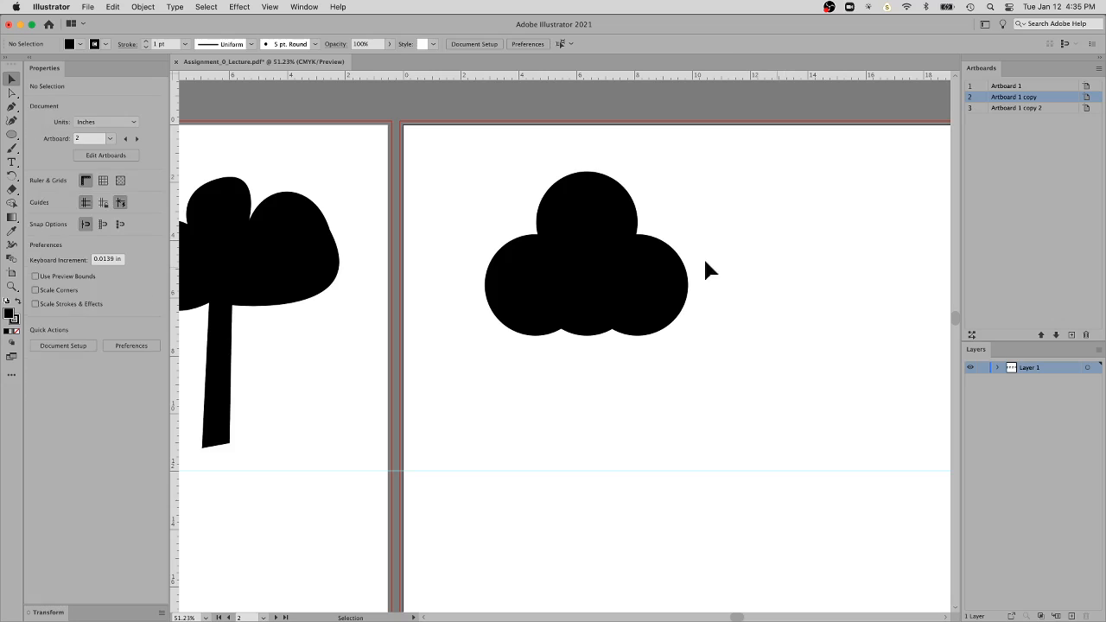
# Ungroup the tree crown so its circles can be selected individually
pyautogui.click(640, 261)
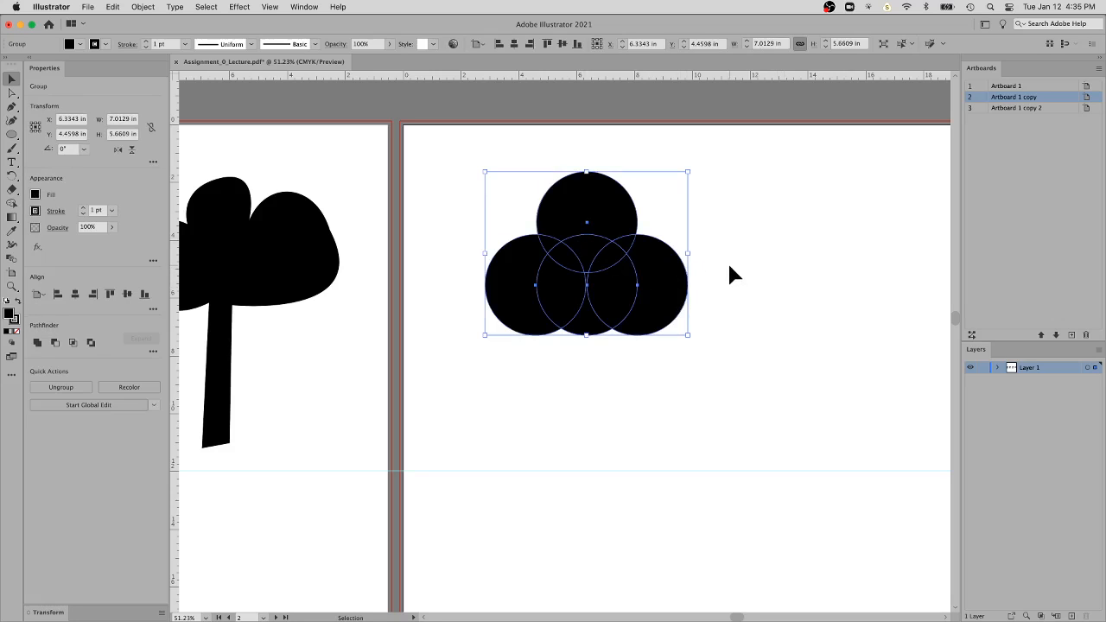
pyautogui.press('a')
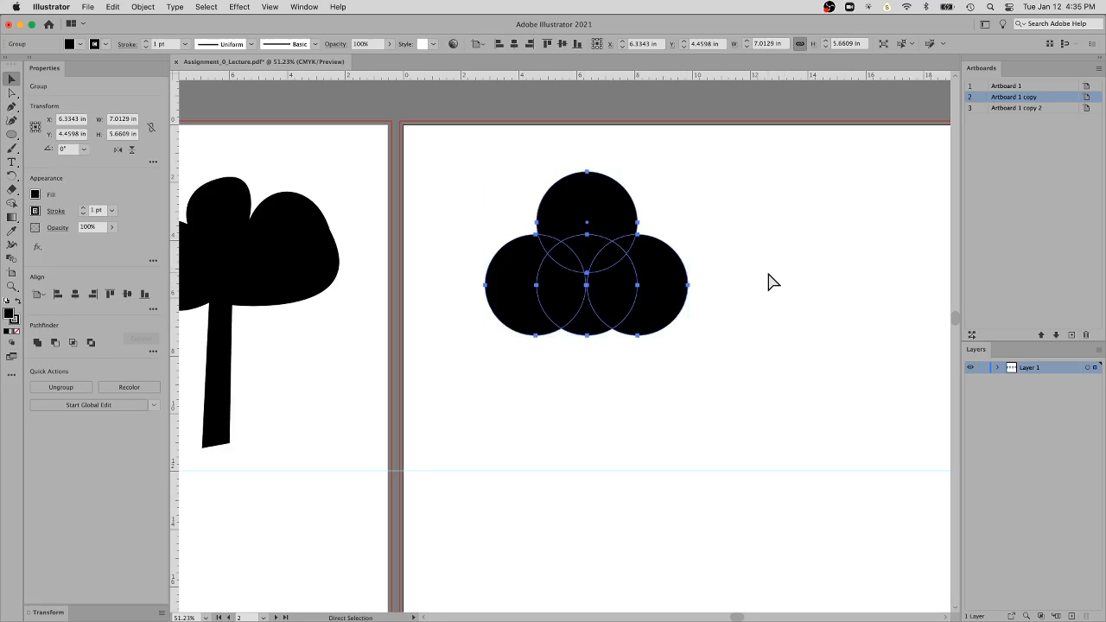
pyautogui.press('v')
pyautogui.click(709, 279)
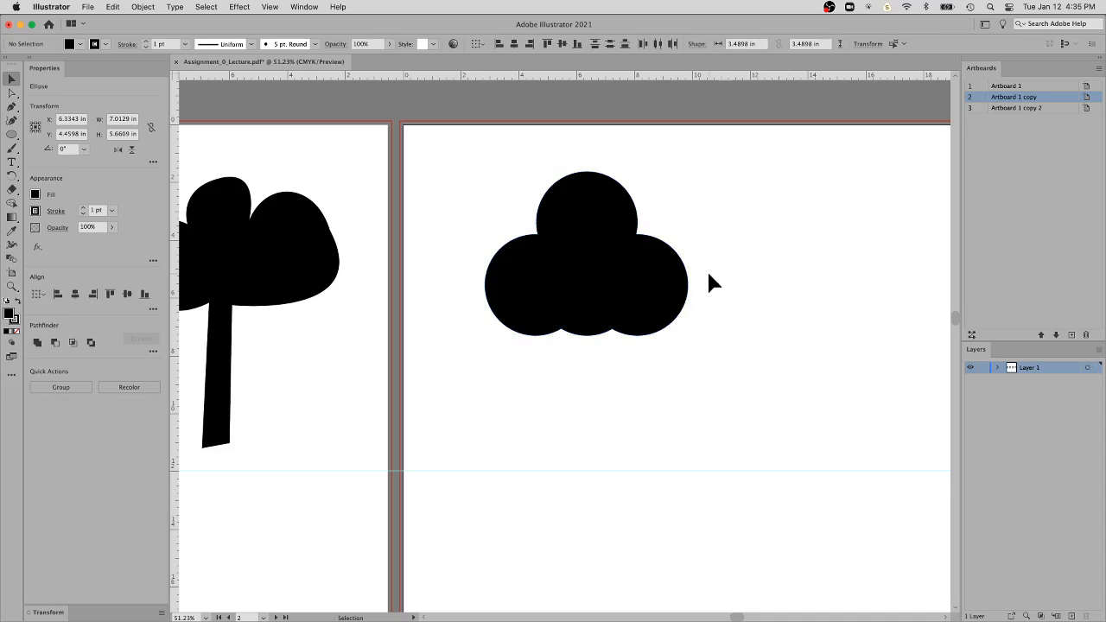
pyautogui.click(663, 291)
pyautogui.click(615, 221)
# Unite the four crown circles into a single shape with Pathfinder and inspect the merged outline's anchor points
pyautogui.moveTo(766, 195); pyautogui.dragTo(511, 313)
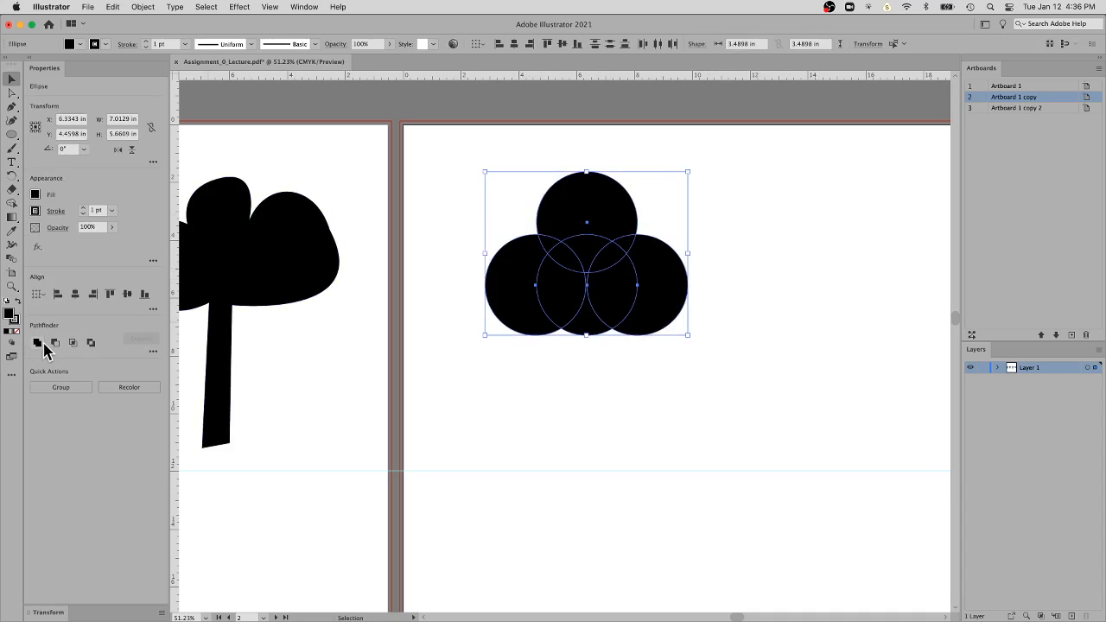
pyautogui.click(303, 7)
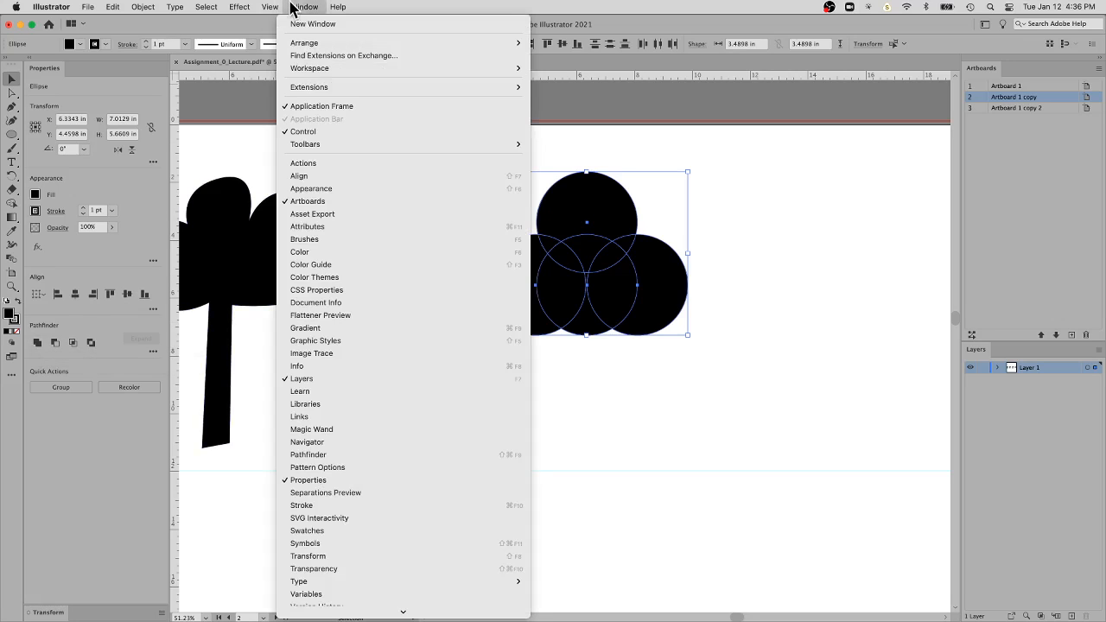
pyautogui.click(304, 458)
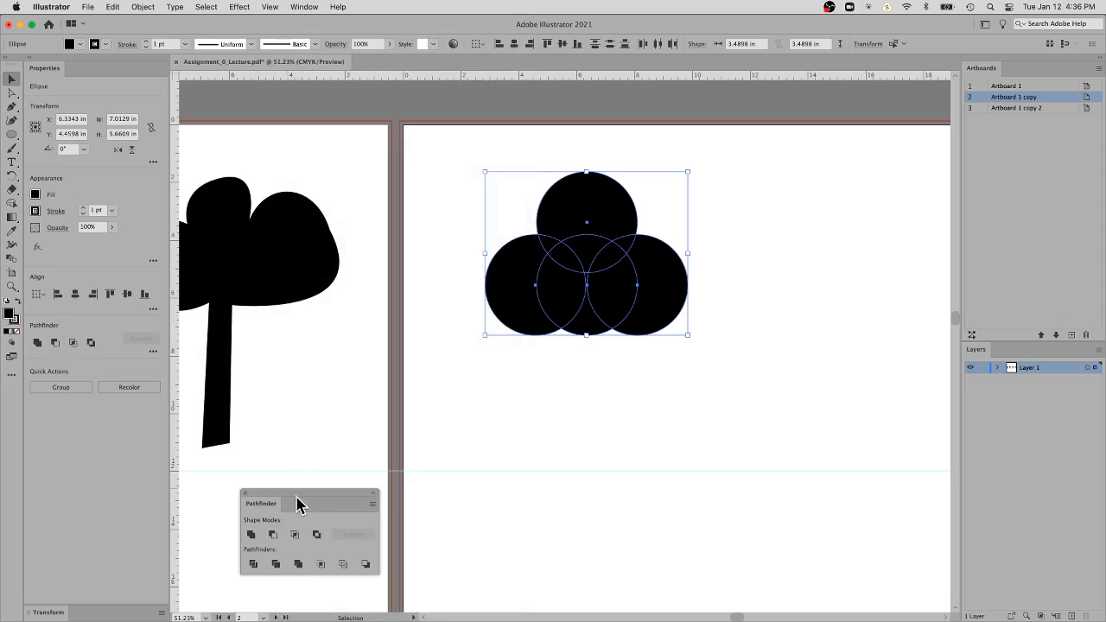
pyautogui.moveTo(297, 505); pyautogui.dragTo(791, 161)
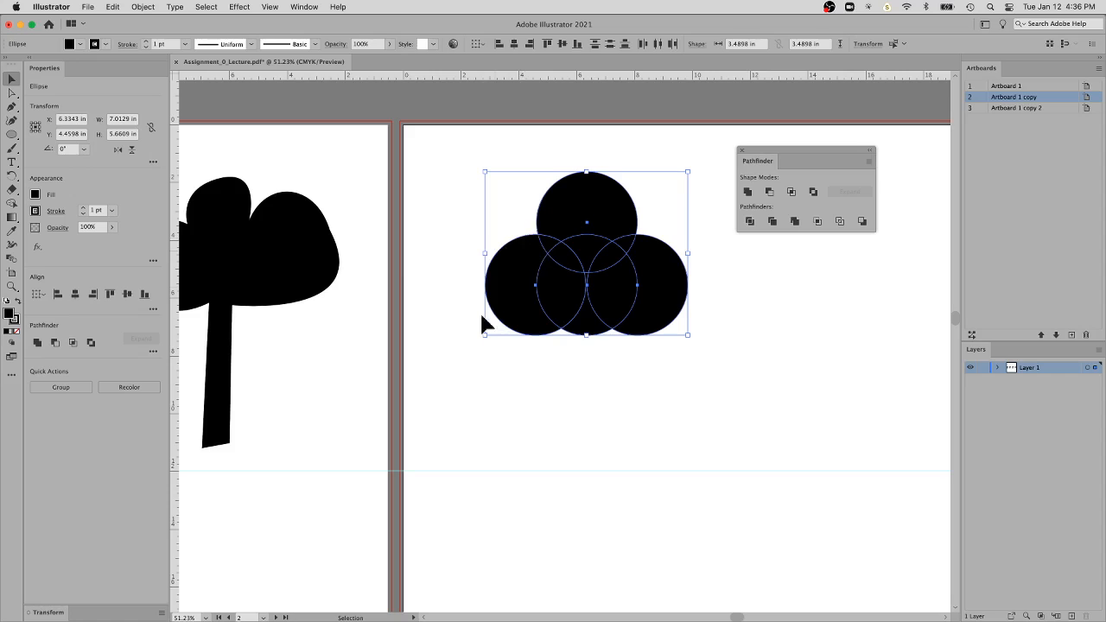
pyautogui.click(748, 194)
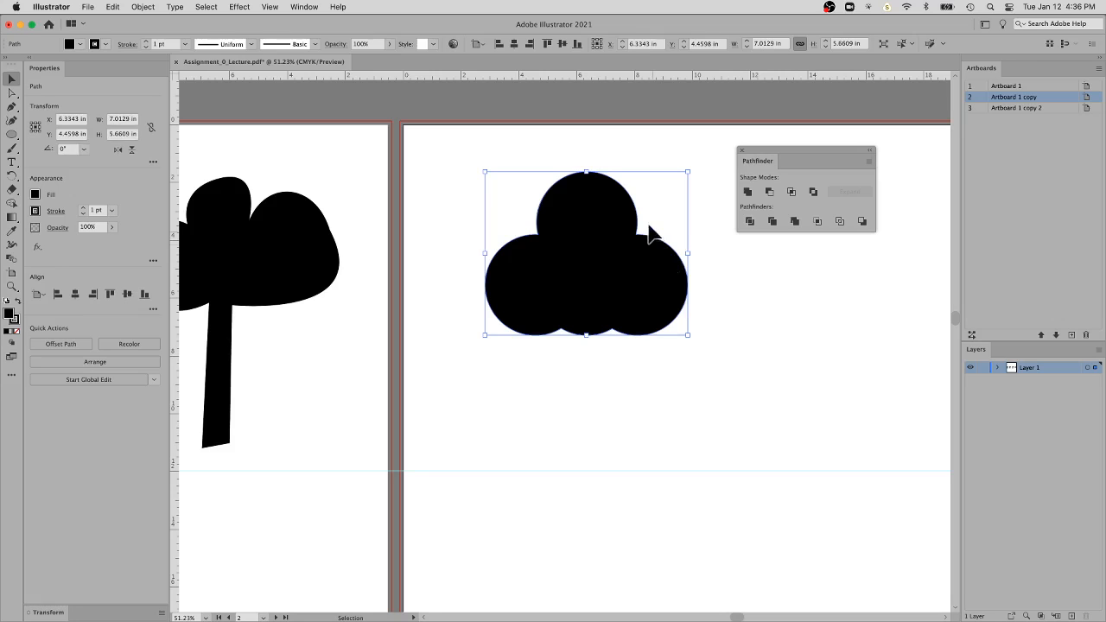
pyautogui.press('a')
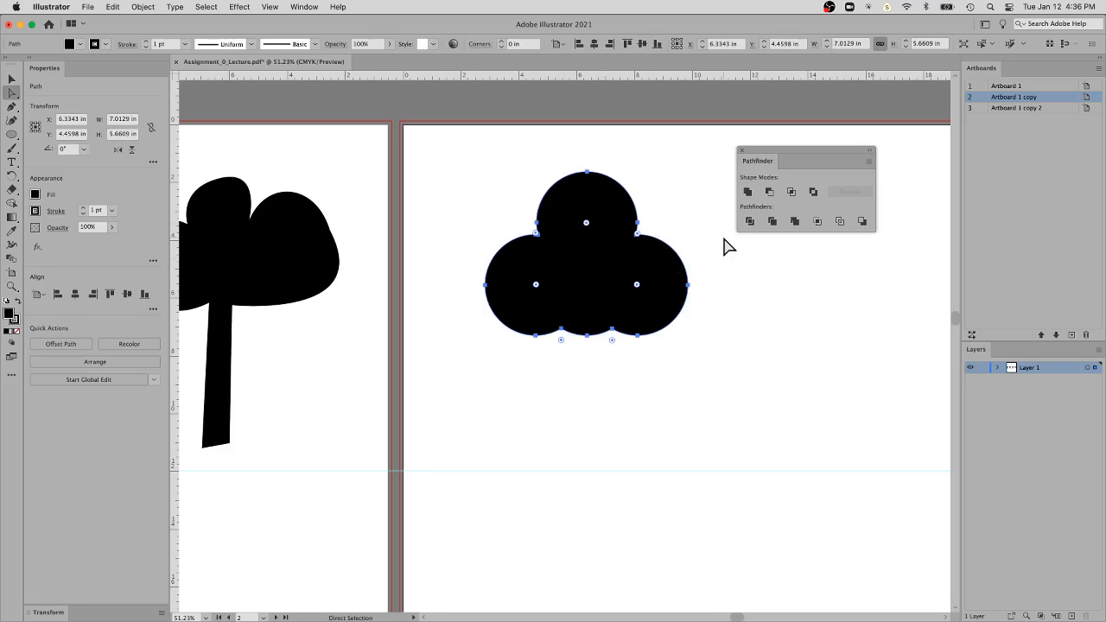
pyautogui.click(700, 242)
pyautogui.click(643, 261)
pyautogui.click(750, 301)
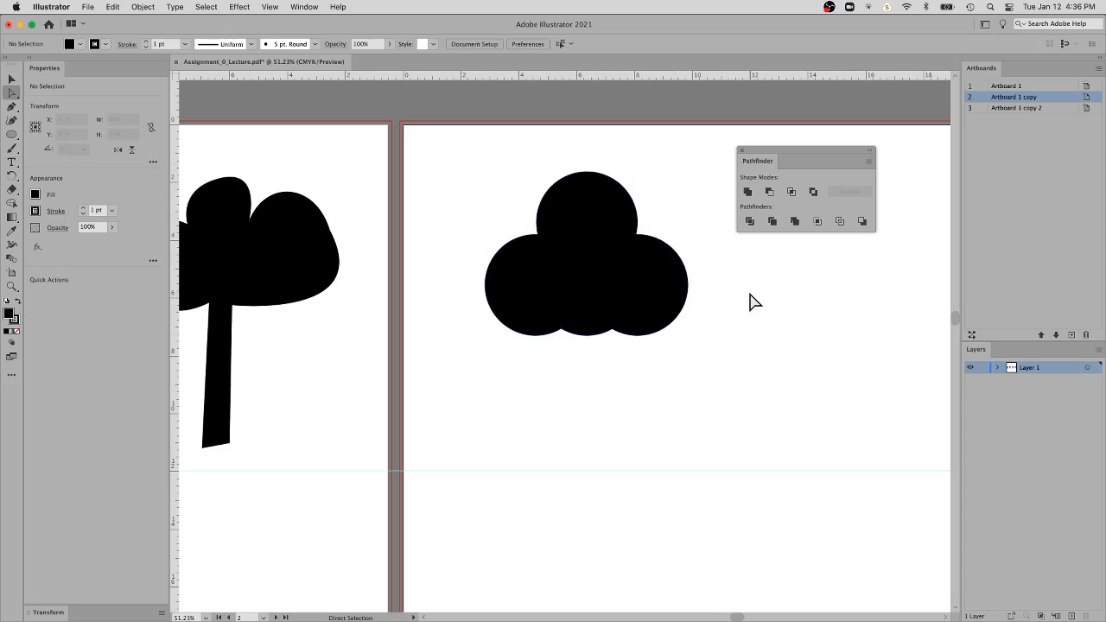
pyautogui.click(631, 315)
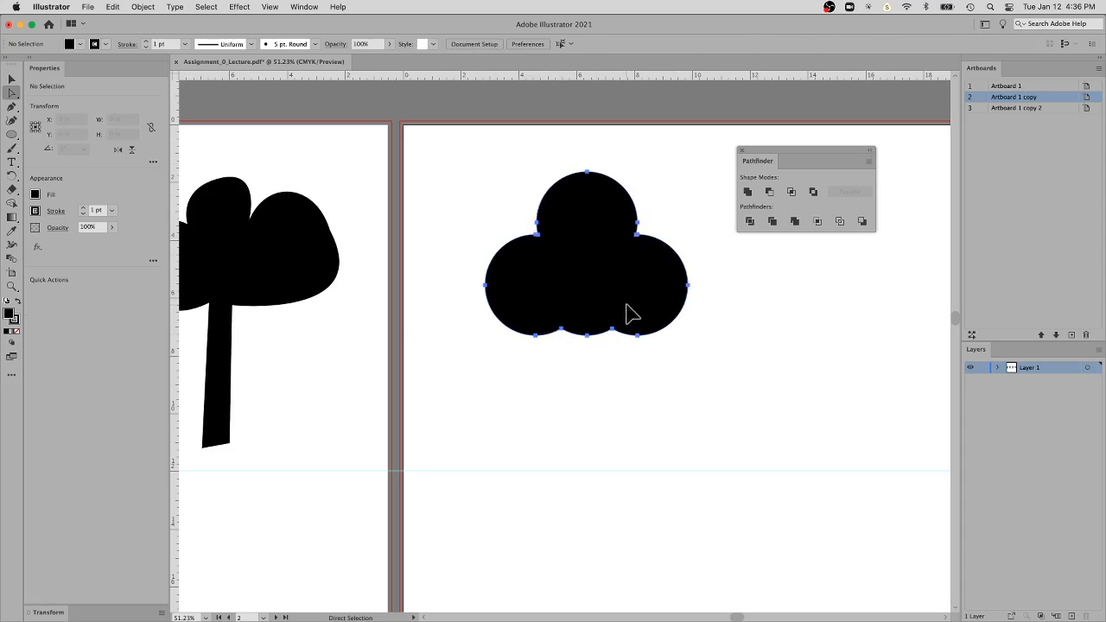
# Scale the tree crown down proportionally to about 6.43 by 5.19 in and move it slightly up the artboard
pyautogui.press('v')
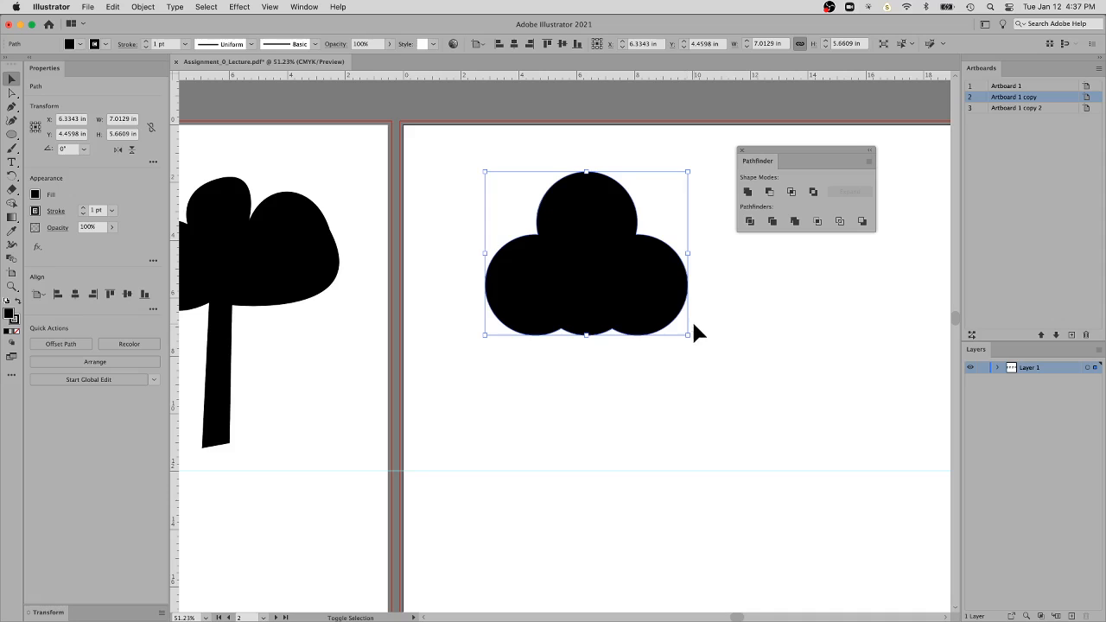
pyautogui.moveTo(690, 340); pyautogui.dragTo(672, 354)
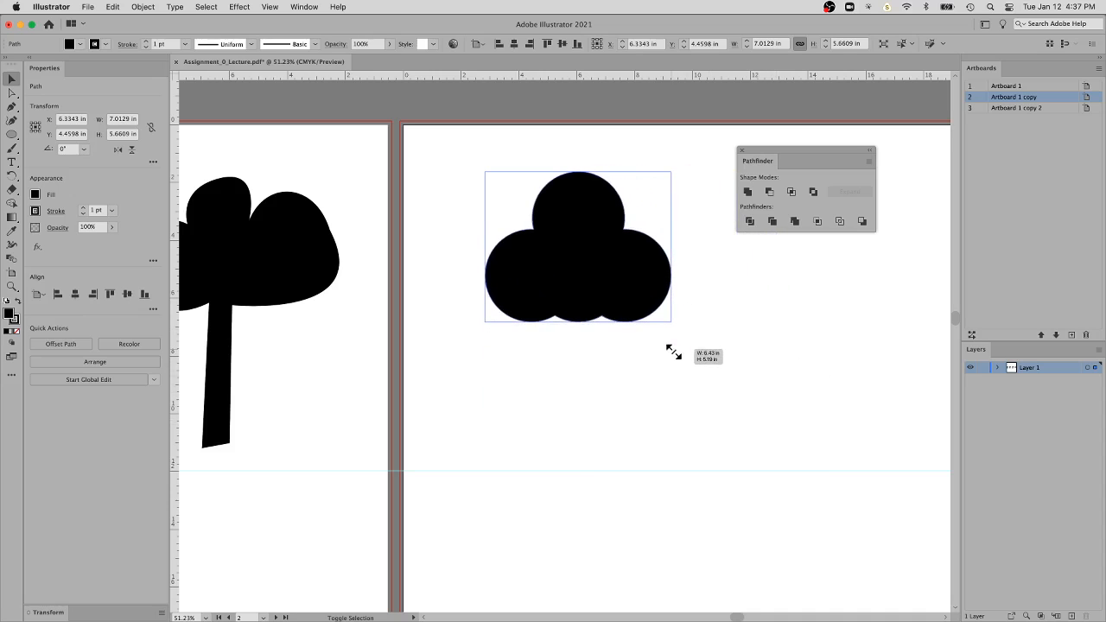
pyautogui.moveTo(659, 292); pyautogui.dragTo(657, 276)
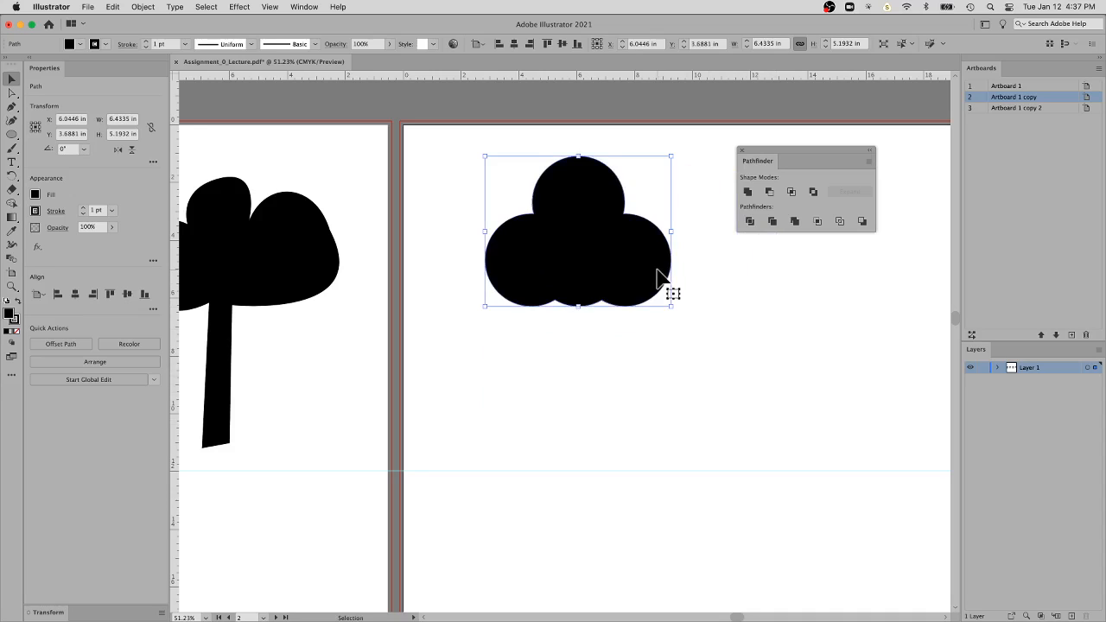
# Draw a narrow trunk rectangle about 0.52 by 4.70 in, extending down from inside the lower edge of the crown
pyautogui.click(10, 135)
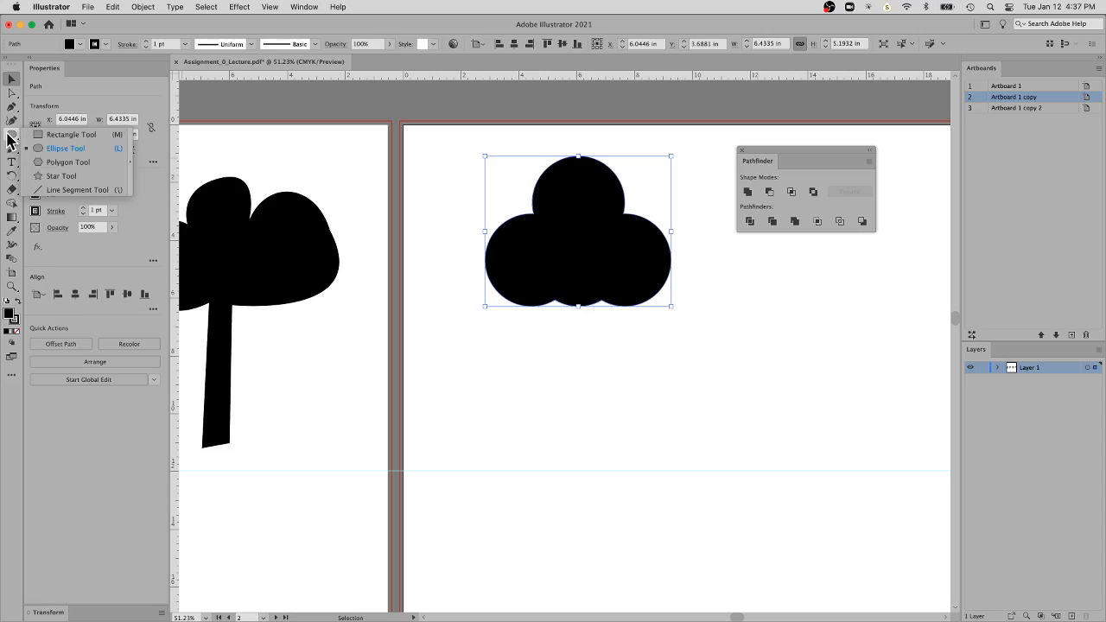
pyautogui.click(60, 135)
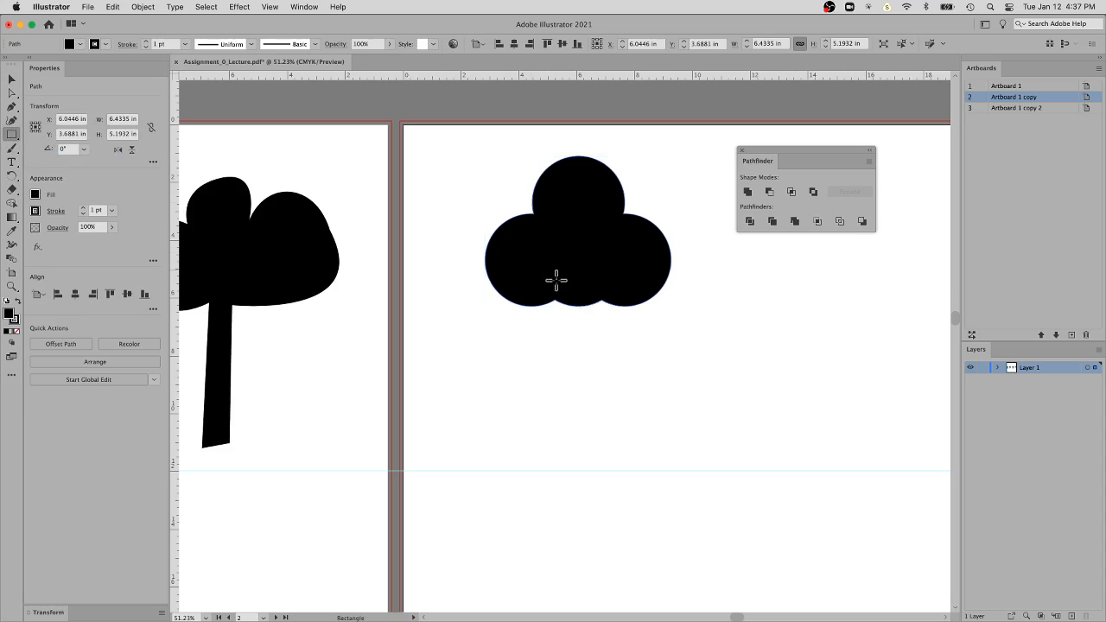
pyautogui.moveTo(573, 288); pyautogui.dragTo(587, 424)
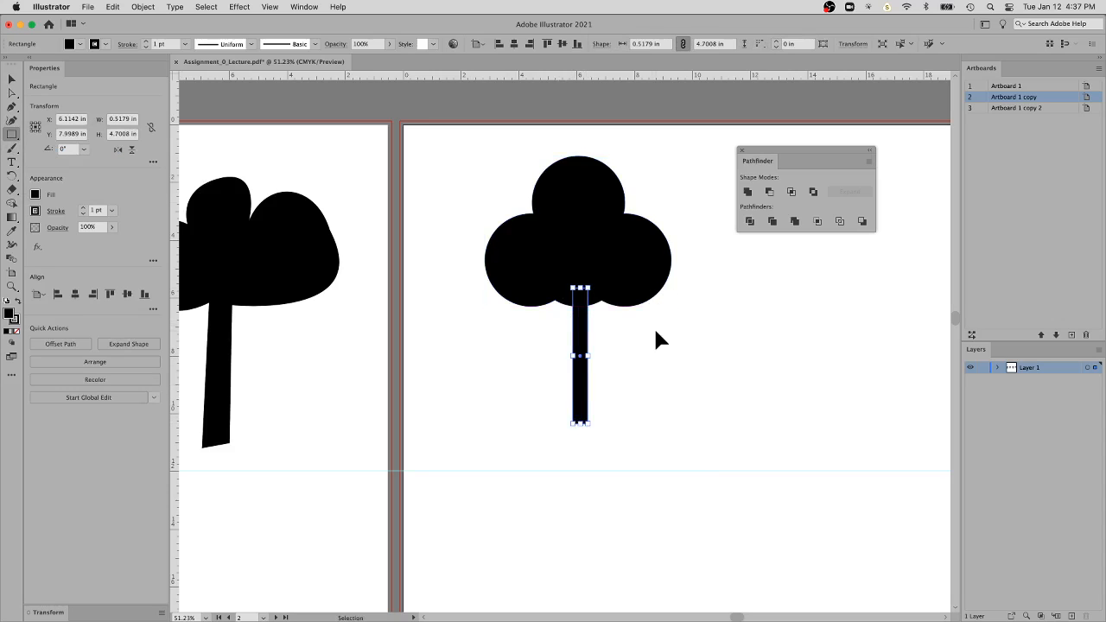
pyautogui.keyDown('super'); pyautogui.click(653, 330); pyautogui.keyUp('super')
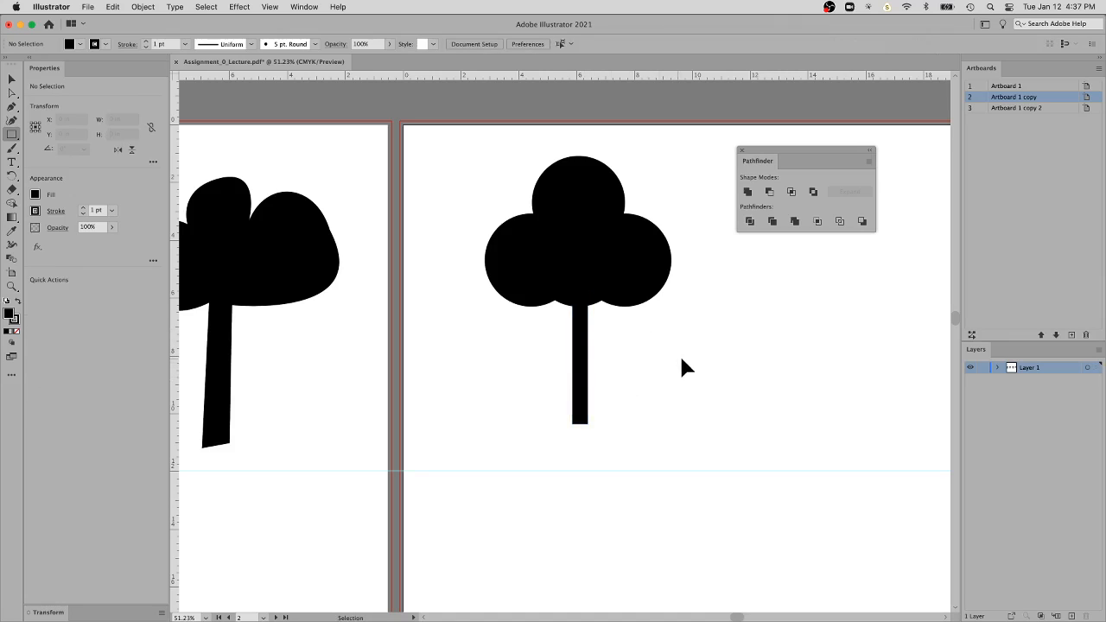
# Move the trunk slightly right of the crown's centre, to about X 6.41 in and Y 8.02 in
pyautogui.keyDown('super'); pyautogui.click(592, 356); pyautogui.keyUp('super')
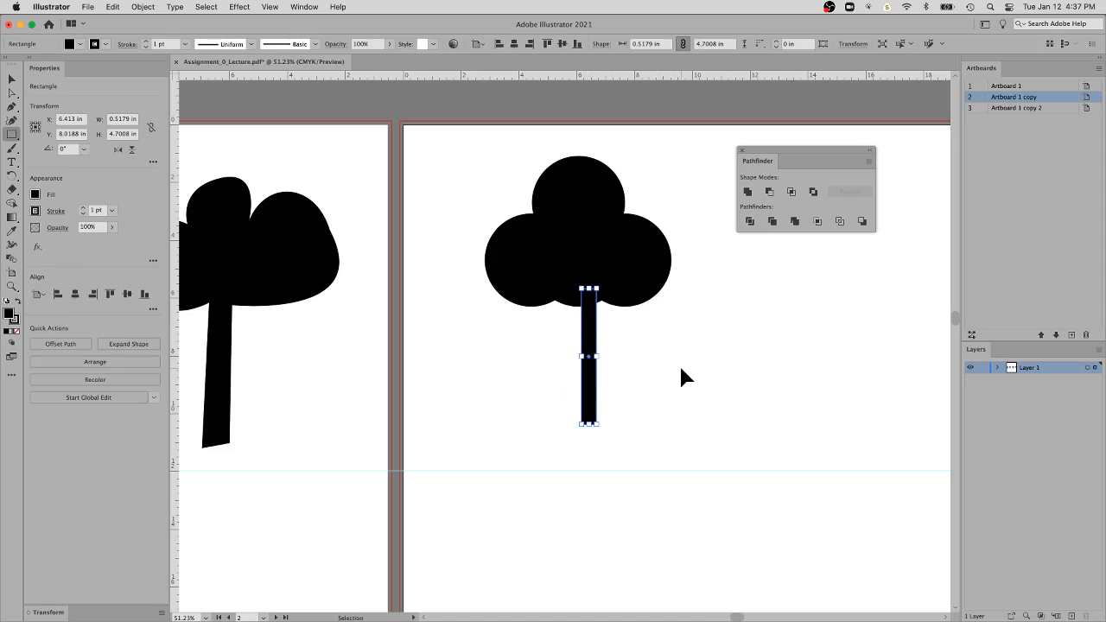
pyautogui.keyDown('super'); pyautogui.click(680, 370); pyautogui.keyUp('super')
pyautogui.press('v')
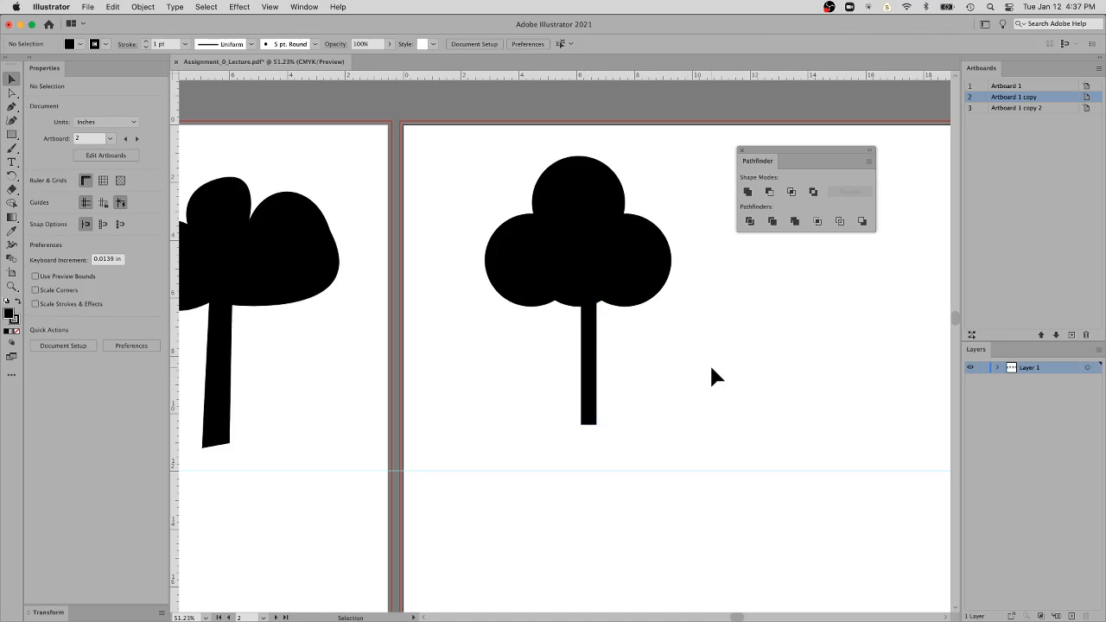
# Select the crown and trunk together, display the Align panel and place it just below the Pathfinder panel
pyautogui.moveTo(710, 366); pyautogui.dragTo(479, 251)
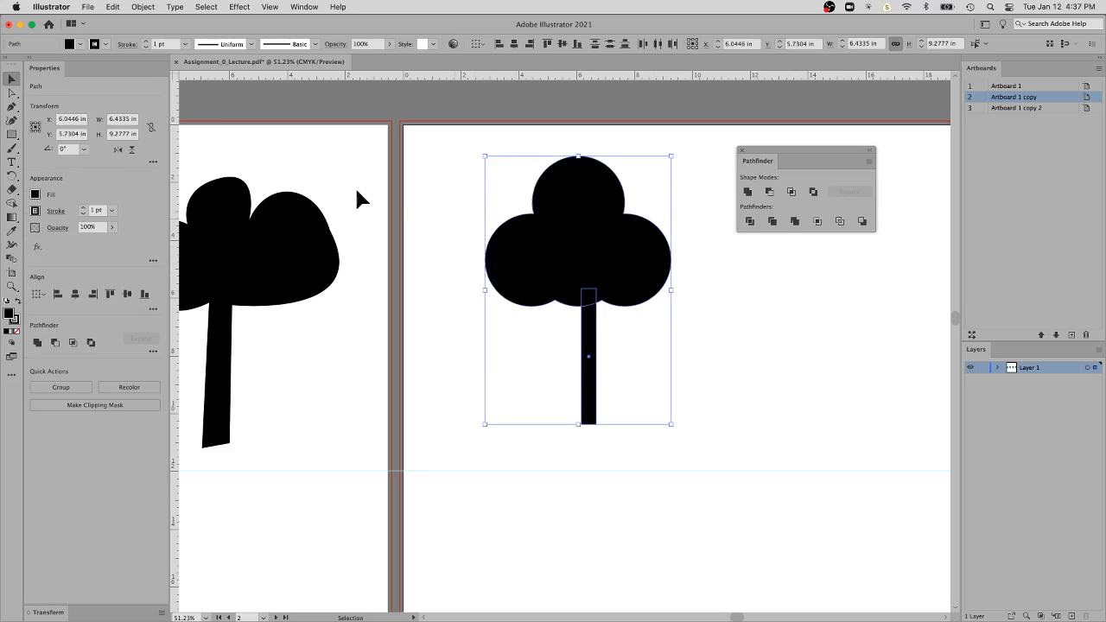
pyautogui.click(305, 8)
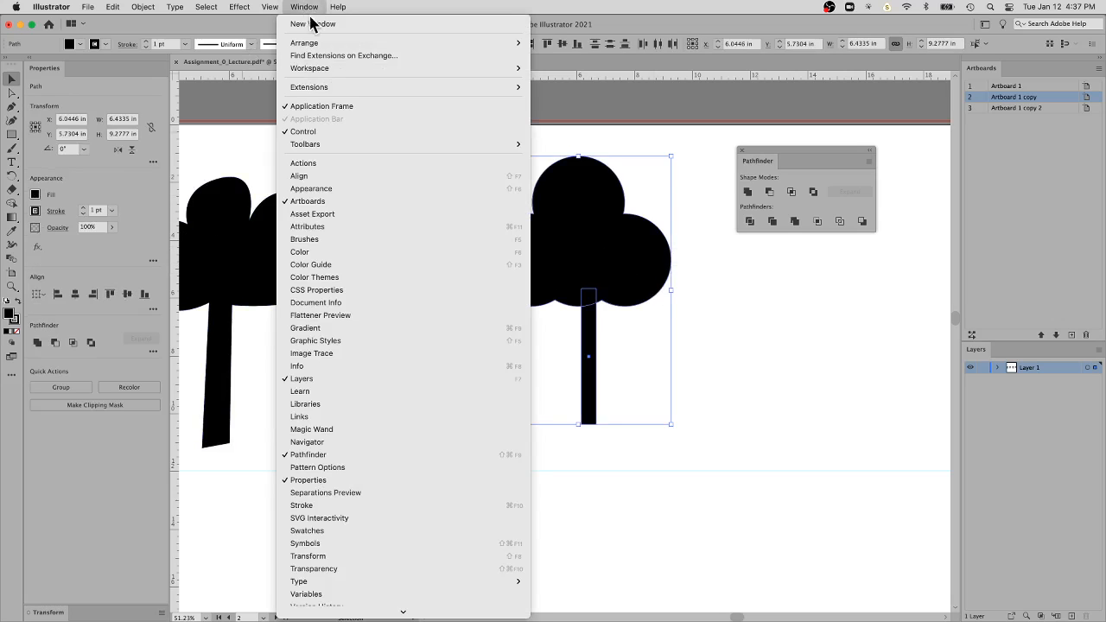
pyautogui.click(316, 176)
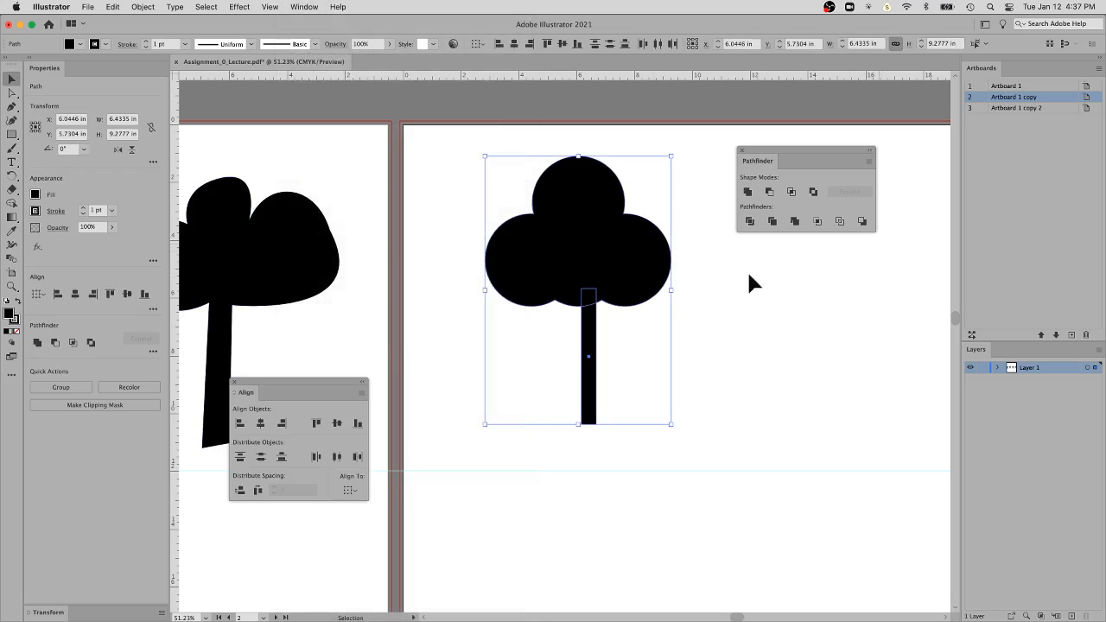
pyautogui.moveTo(341, 387); pyautogui.dragTo(864, 262)
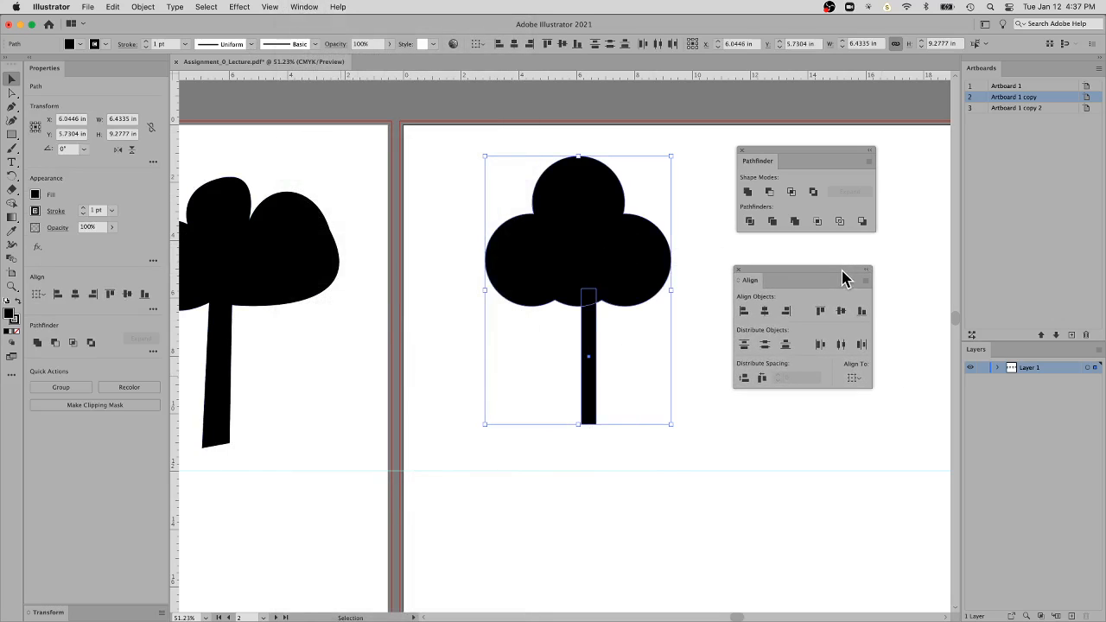
# Try left and right edge alignment on the crown and trunk, and finish by centring them horizontally on each other
pyautogui.click(743, 313)
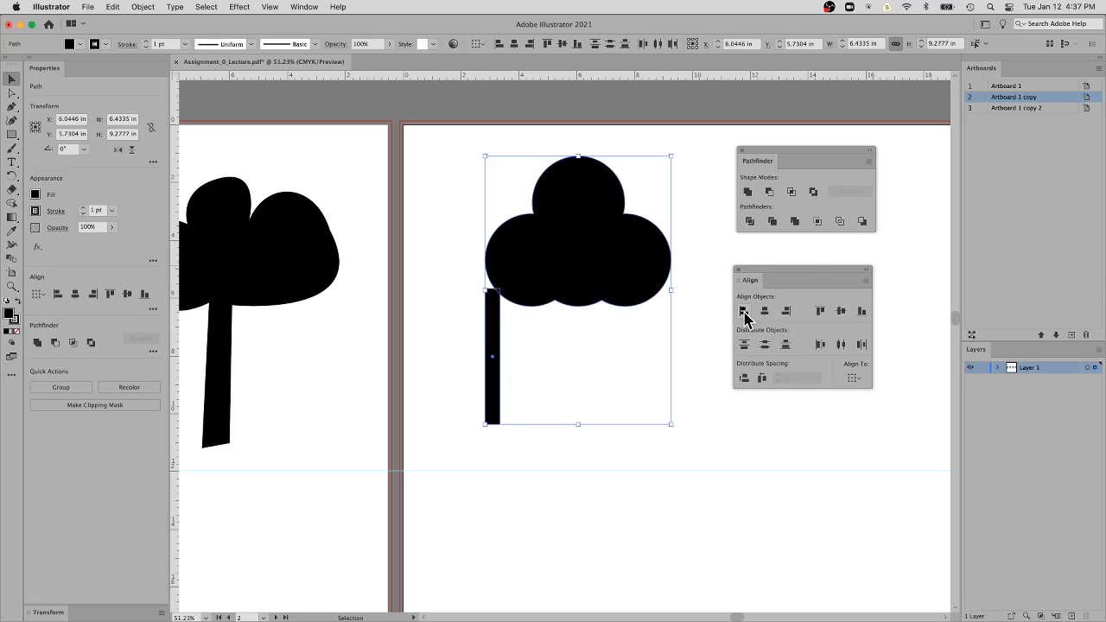
pyautogui.click(786, 312)
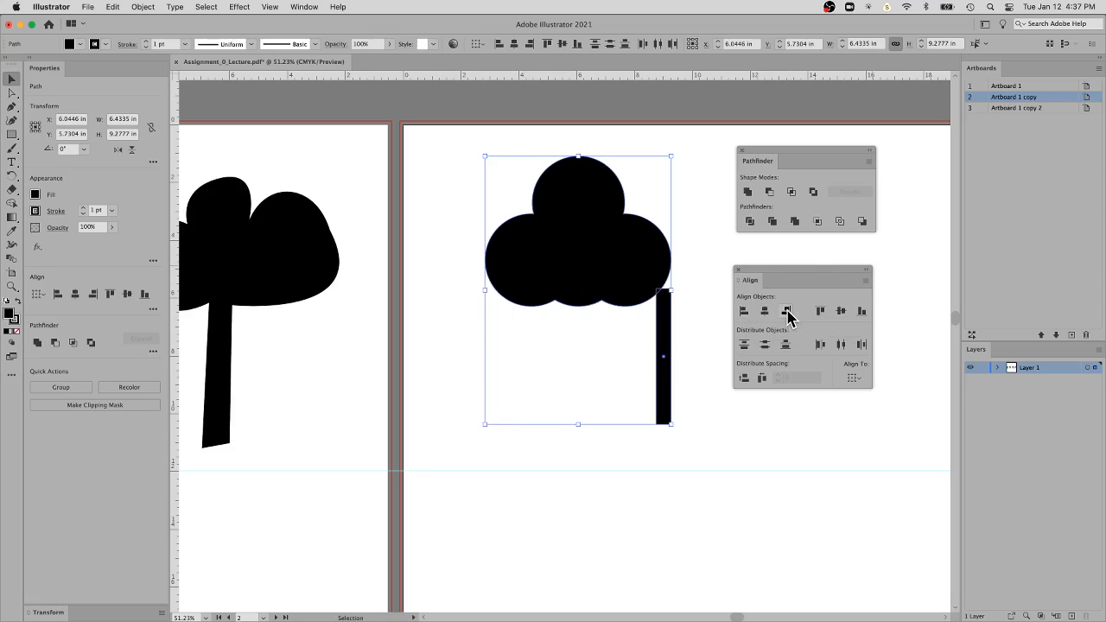
pyautogui.click(743, 312)
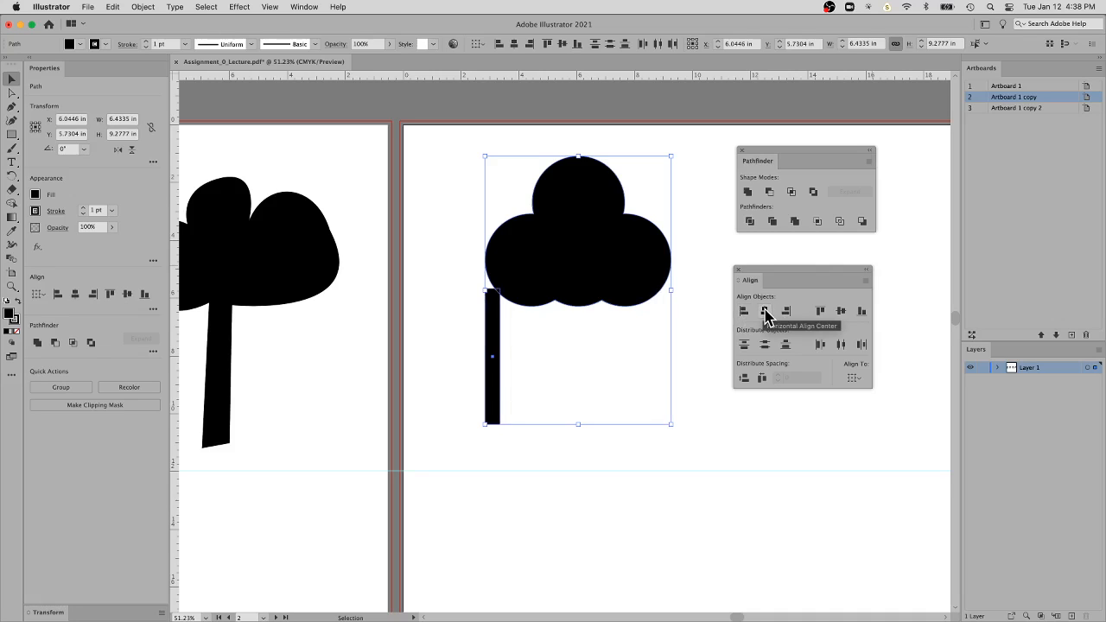
pyautogui.click(764, 312)
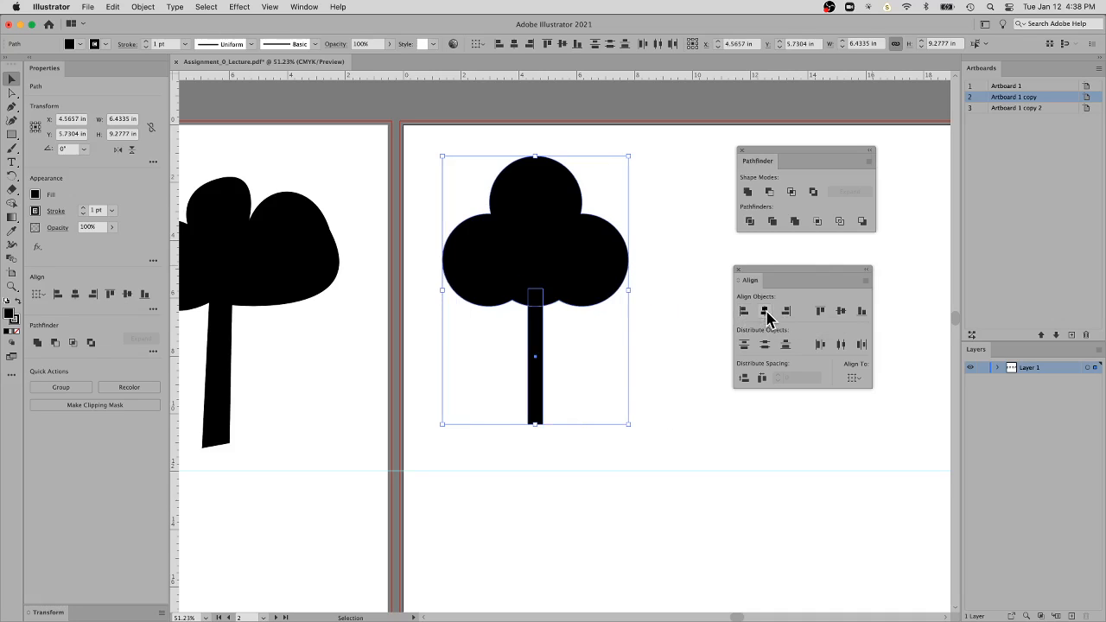
pyautogui.click(673, 293)
pyautogui.moveTo(625, 284); pyautogui.dragTo(657, 278)
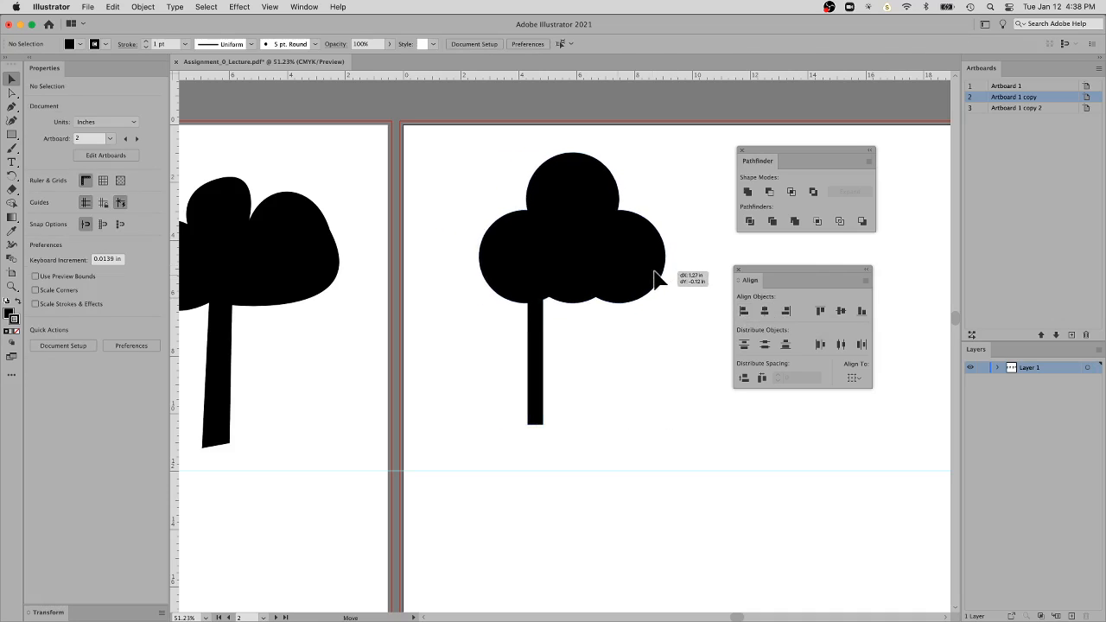
pyautogui.press('s')
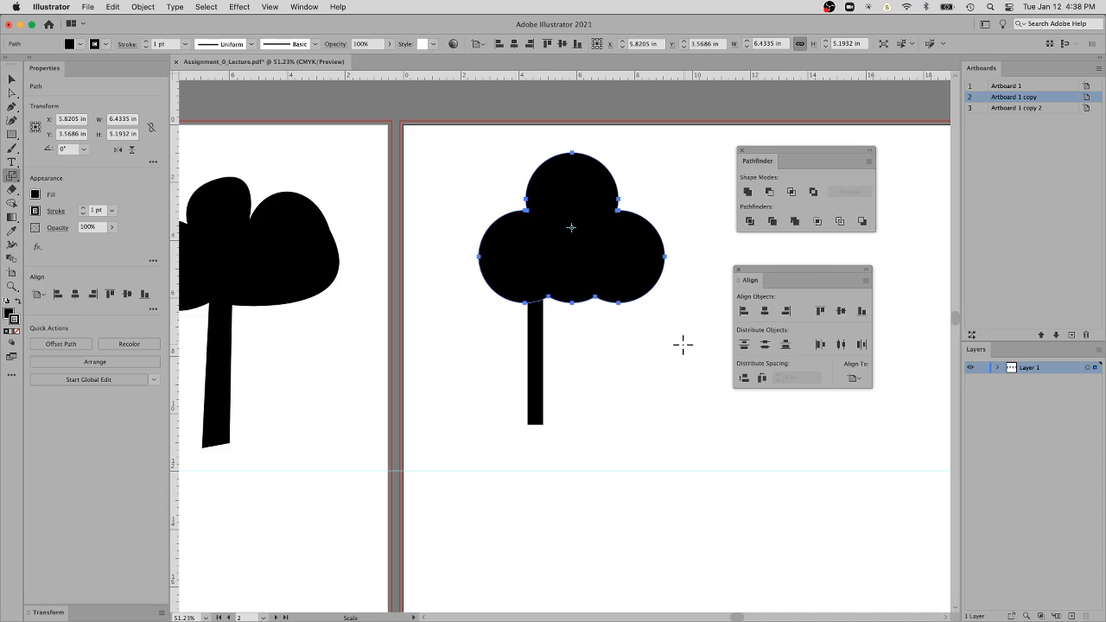
pyautogui.press('super+z')
# Move the centred crown and trunk together to about X 6.20 in, Y 5.67 in and unite them into one shape
pyautogui.keyDown('super'); pyautogui.click(667, 355); pyautogui.keyUp('super')
pyautogui.moveTo(623, 366); pyautogui.dragTo(507, 285)
pyautogui.moveTo(600, 294); pyautogui.dragTo(643, 294)
pyautogui.click(745, 191)
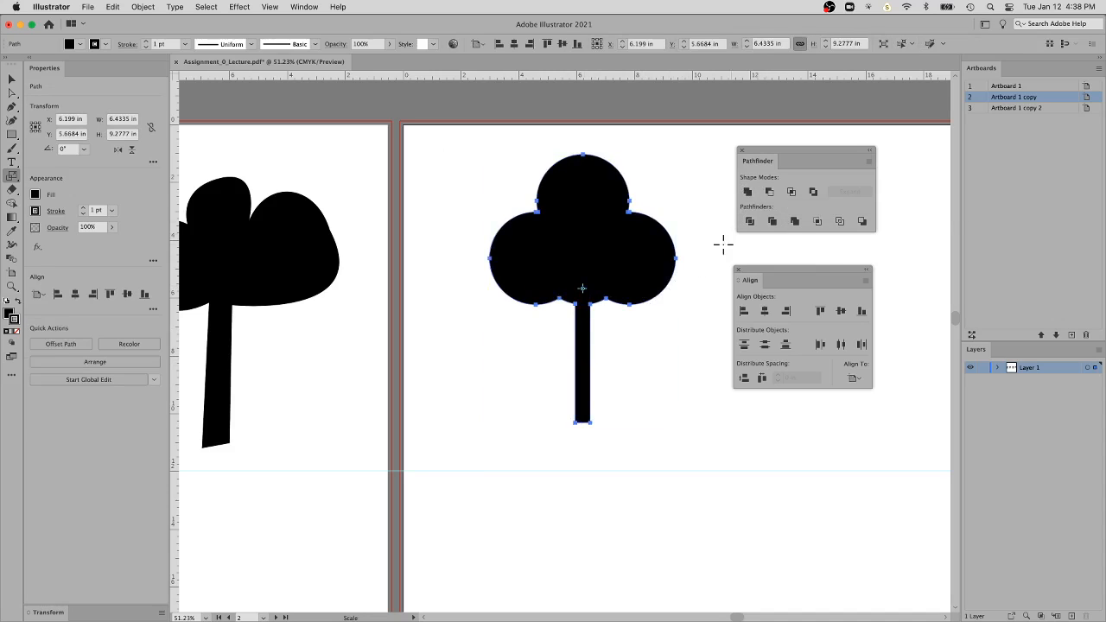
pyautogui.click(668, 325)
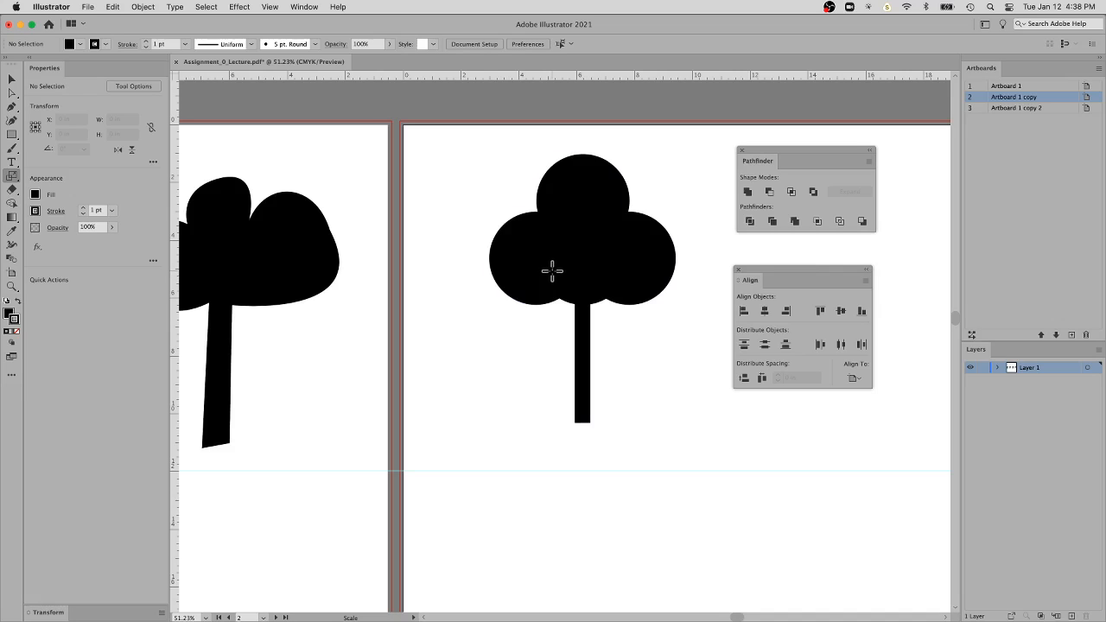
# Move the united tree slightly right and down on the second artboard, to about X 8.34 in and Y 6.21 in
pyautogui.press('super+minus')
pyautogui.press('super+minus')
pyautogui.press('super+minus')
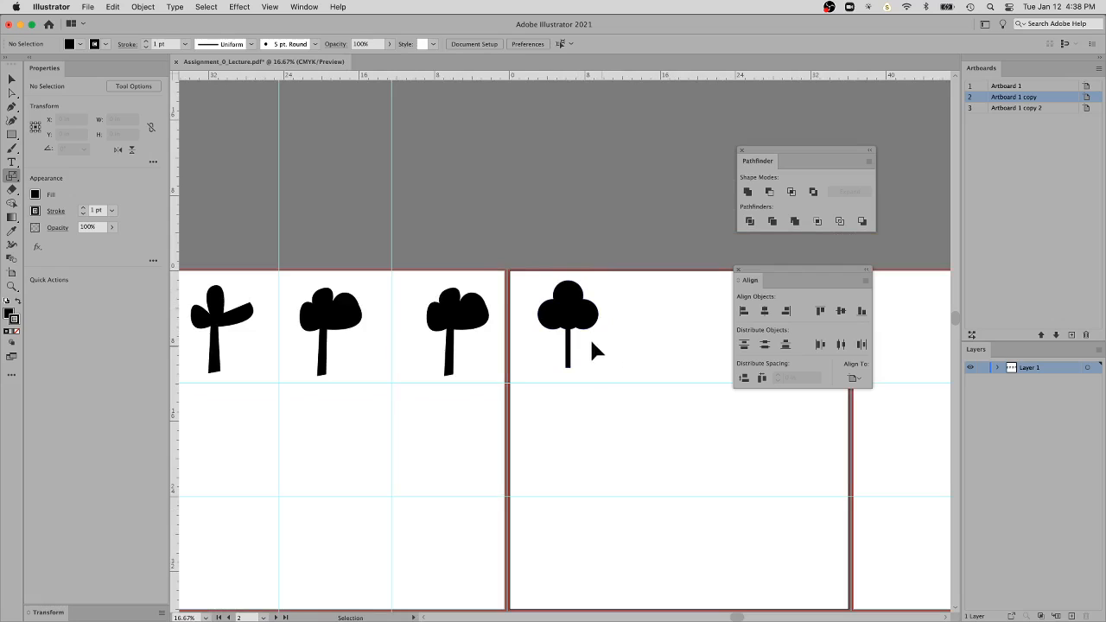
pyautogui.click(584, 325)
pyautogui.moveTo(584, 325); pyautogui.dragTo(614, 323)
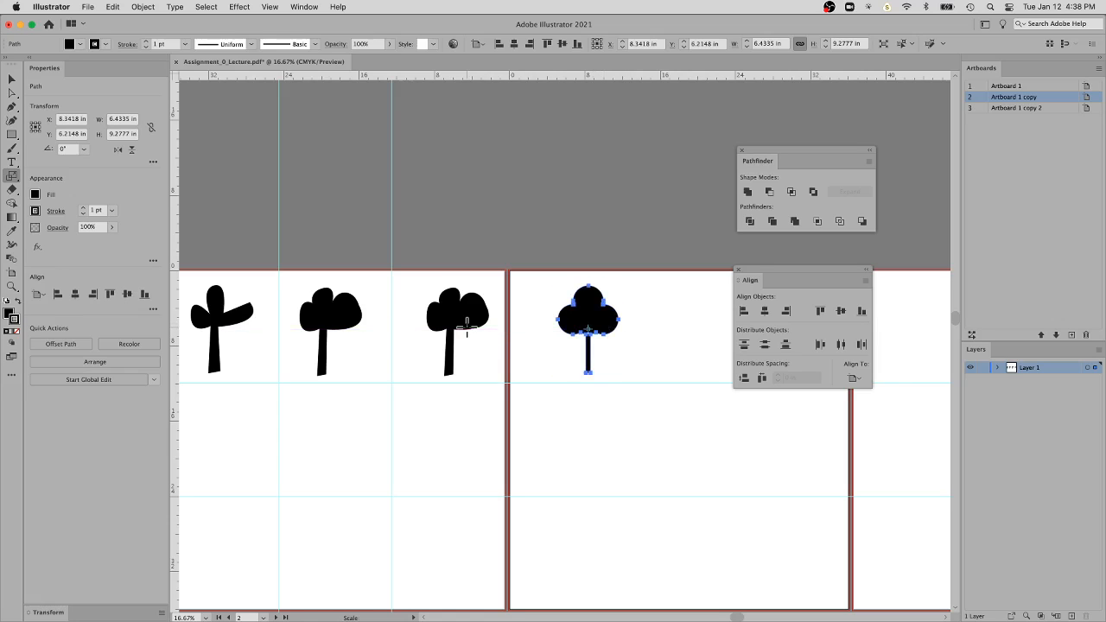
pyautogui.keyDown('super'); pyautogui.click(463, 327); pyautogui.keyUp('super')
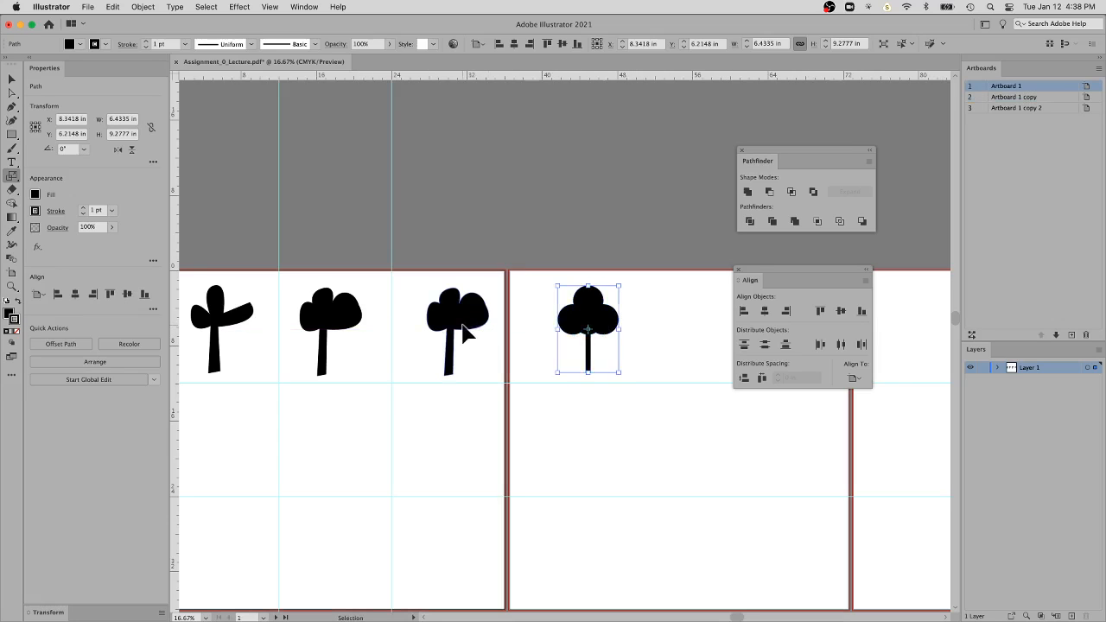
pyautogui.keyDown('super'); pyautogui.click(603, 328); pyautogui.keyUp('super')
pyautogui.keyDown('super'); pyautogui.click(676, 342); pyautogui.keyUp('super')
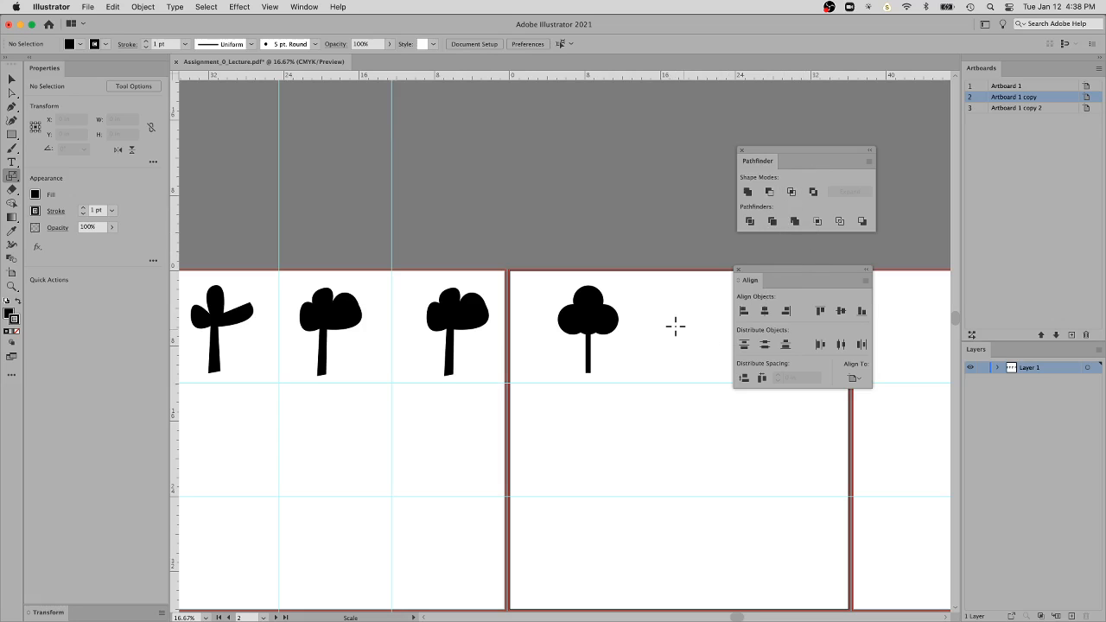
# Draw a circle about 7.84 in wide to the right of the tree and overlap its upper right with an identical circle
pyautogui.moveTo(678, 327); pyautogui.dragTo(510, 343)
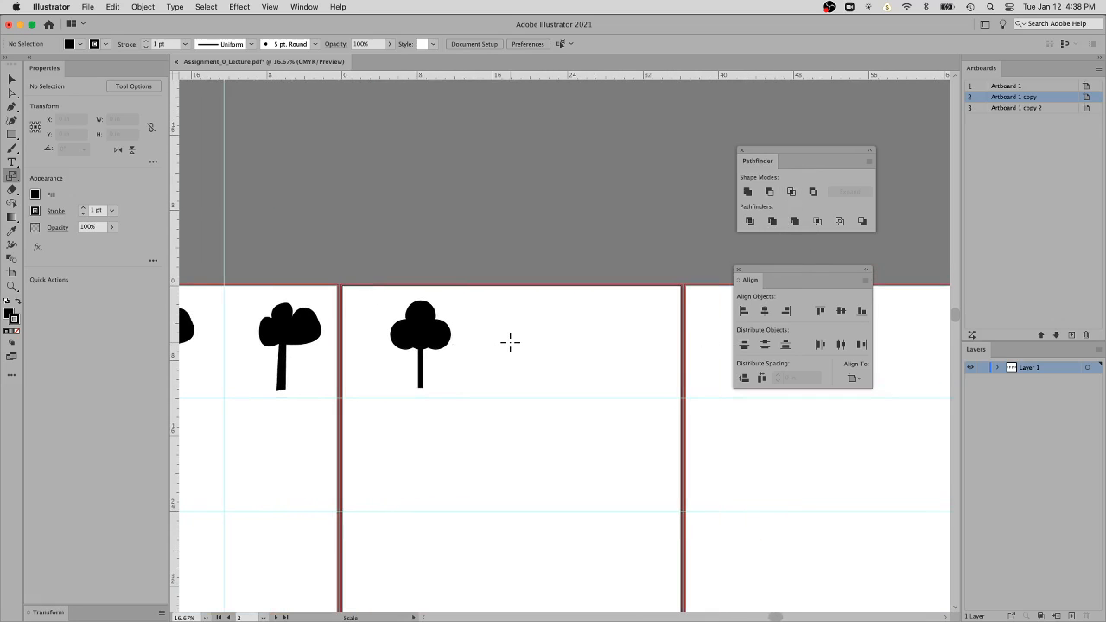
pyautogui.press('l')
pyautogui.moveTo(489, 309); pyautogui.dragTo(580, 345)
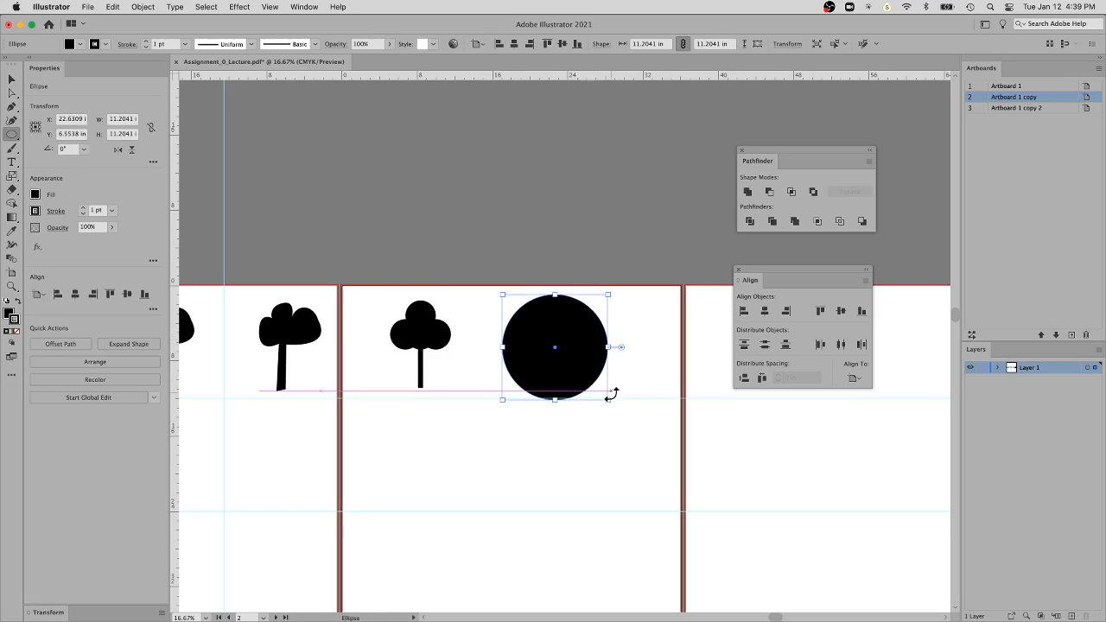
pyautogui.moveTo(607, 400); pyautogui.dragTo(608, 346)
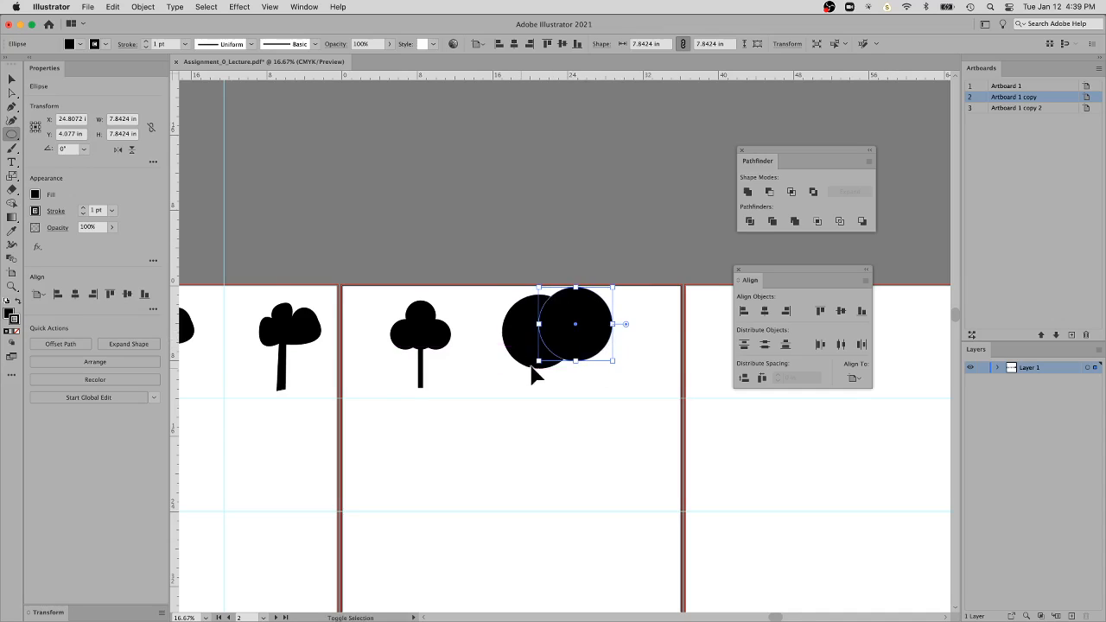
# Check which of the two overlapping circles lies in front and select both of them together
pyautogui.keyDown('shift'); pyautogui.click(530, 367); pyautogui.keyUp('shift')
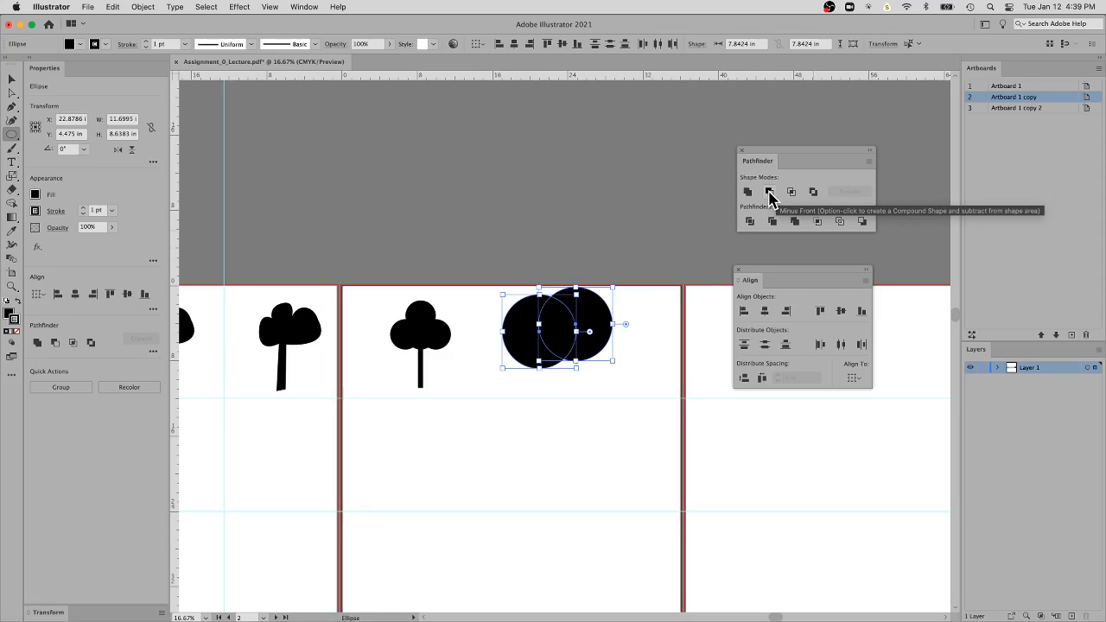
pyautogui.keyDown('super'); pyautogui.click(646, 338); pyautogui.keyUp('super')
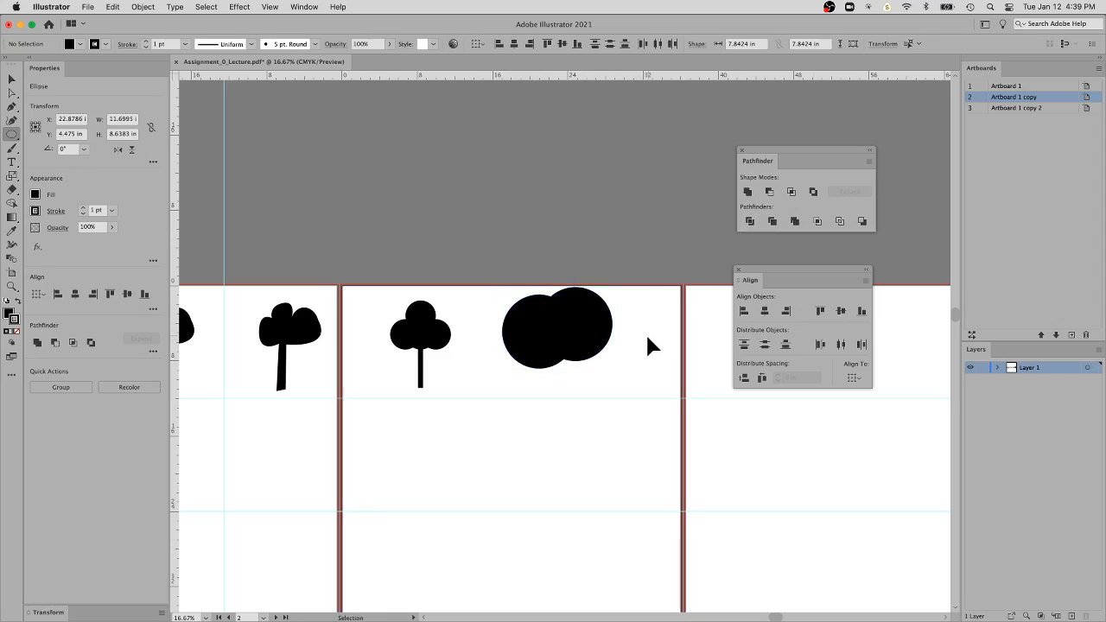
pyautogui.keyDown('super'); pyautogui.click(597, 342); pyautogui.keyUp('super')
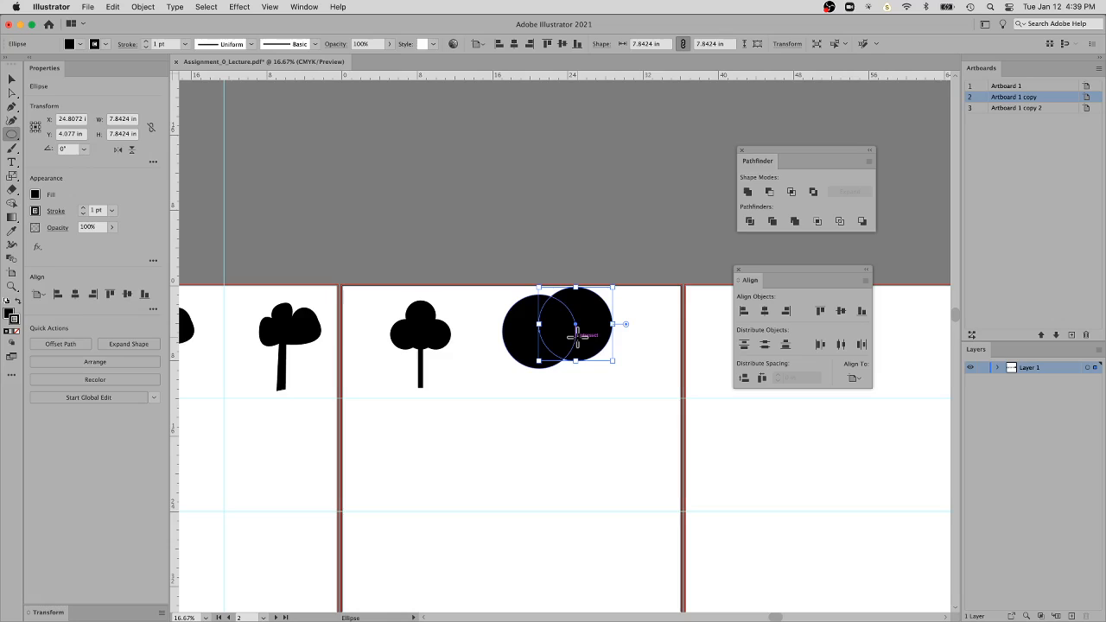
pyautogui.keyDown('super'); pyautogui.click(635, 380); pyautogui.keyUp('super')
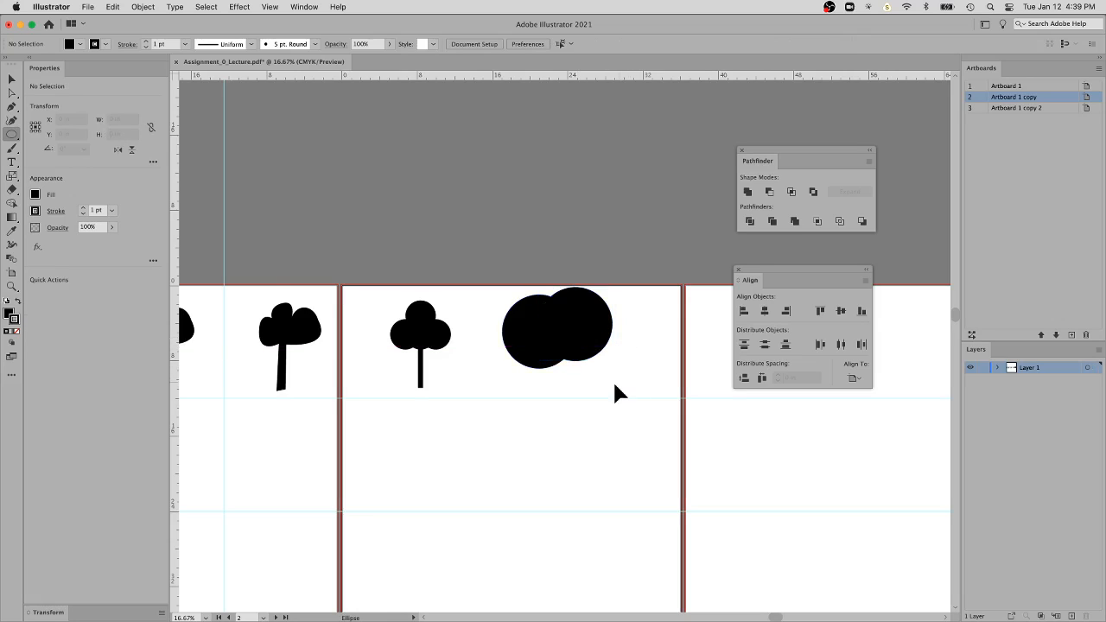
pyautogui.moveTo(612, 381); pyautogui.dragTo(526, 354)
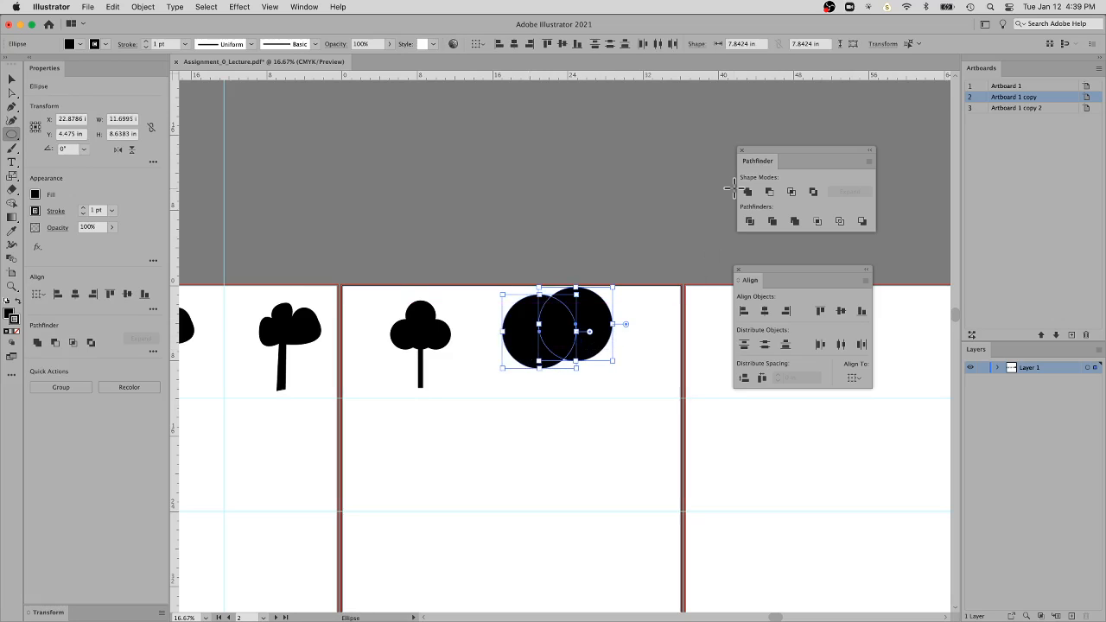
# Try subtracting the front circle from the back one with Minus Front to make a crescent, and undo it
pyautogui.click(746, 221)
pyautogui.click(771, 192)
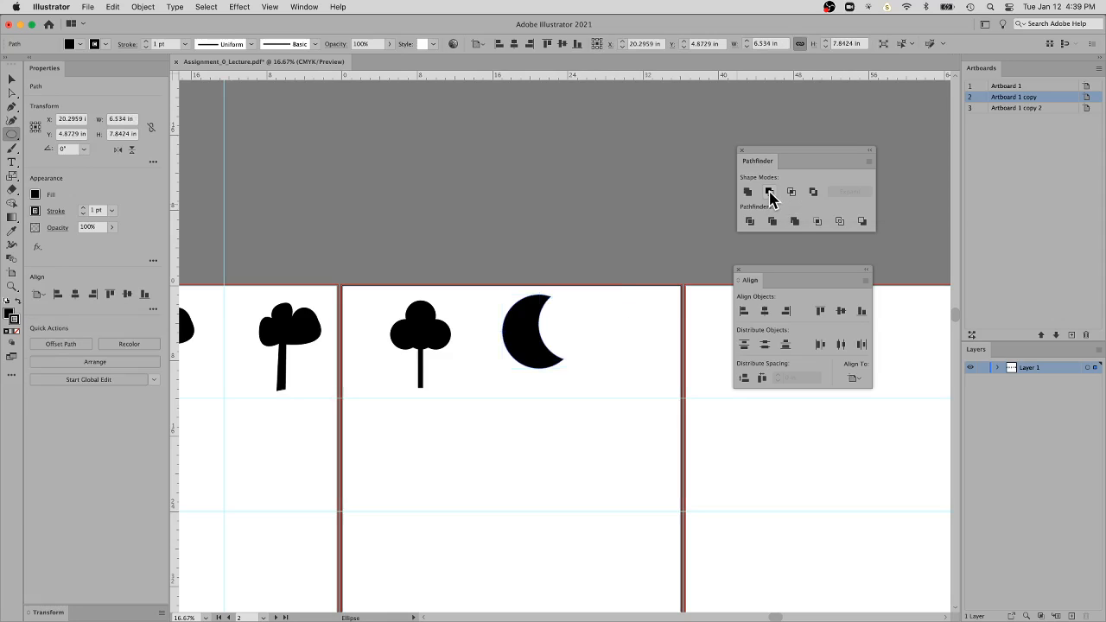
pyautogui.press('super+z')
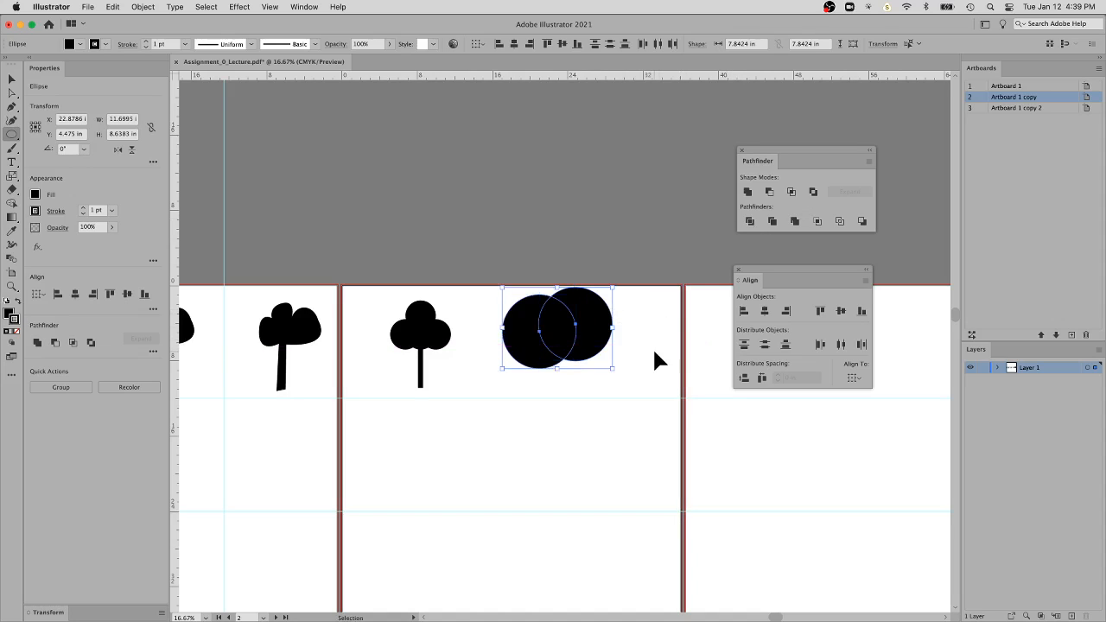
# Intersect the two circles into a leaf and place it, shrunk to about 0.51 by 0.85 in, below the crown's right side
pyautogui.click(791, 192)
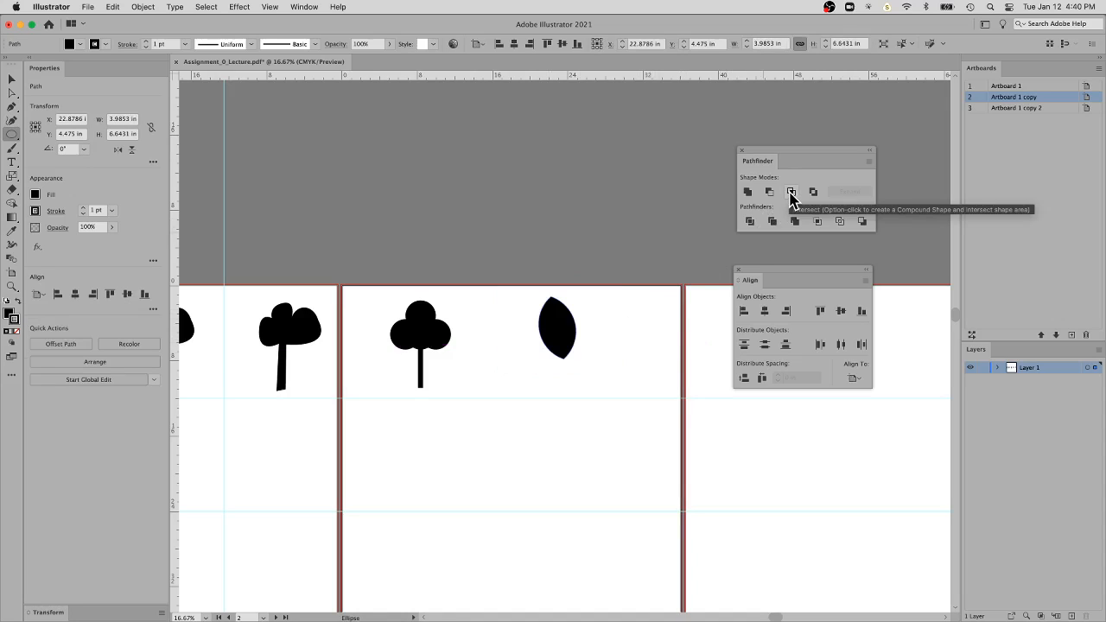
pyautogui.press('super')
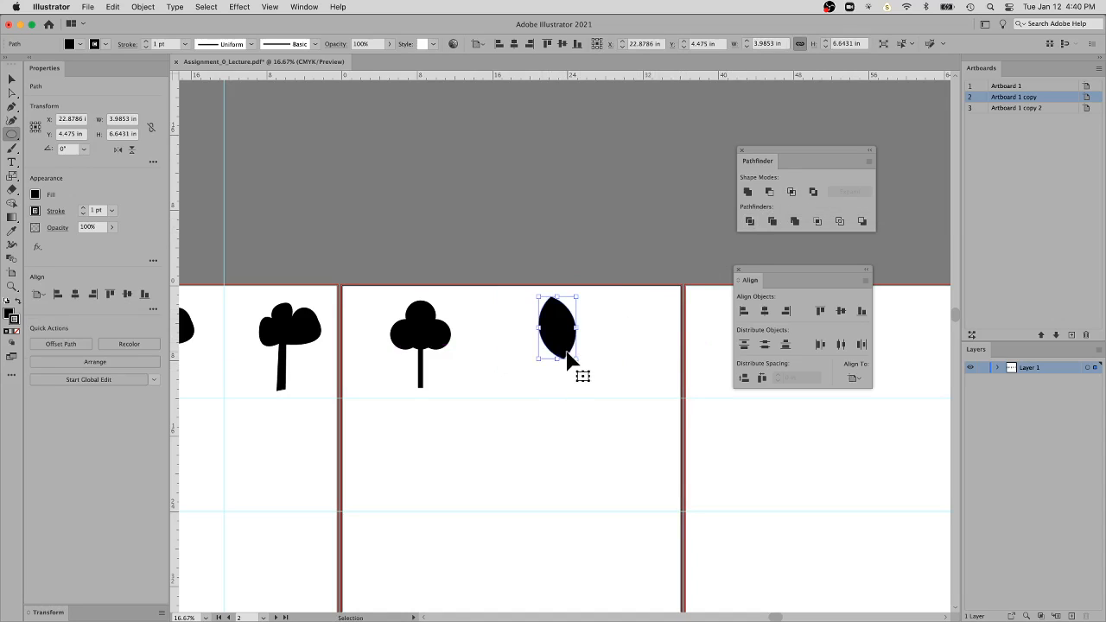
pyautogui.moveTo(575, 362); pyautogui.dragTo(449, 370)
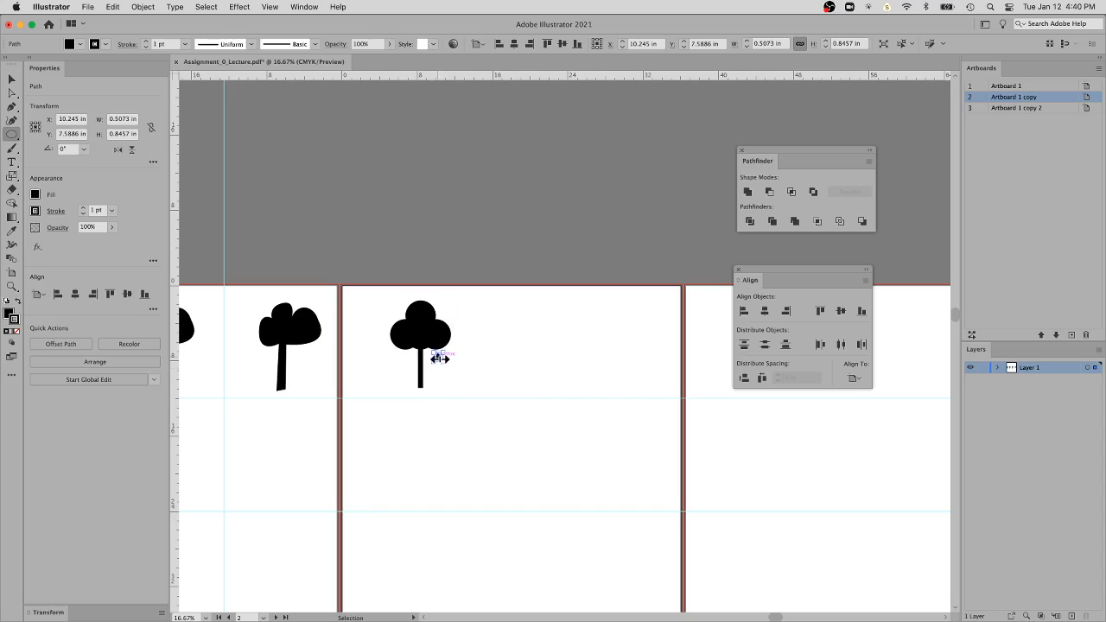
# Duplicate the leaf twice below the original as falling leaves beside the trunk, and tilt the middle one
pyautogui.press('super+space')
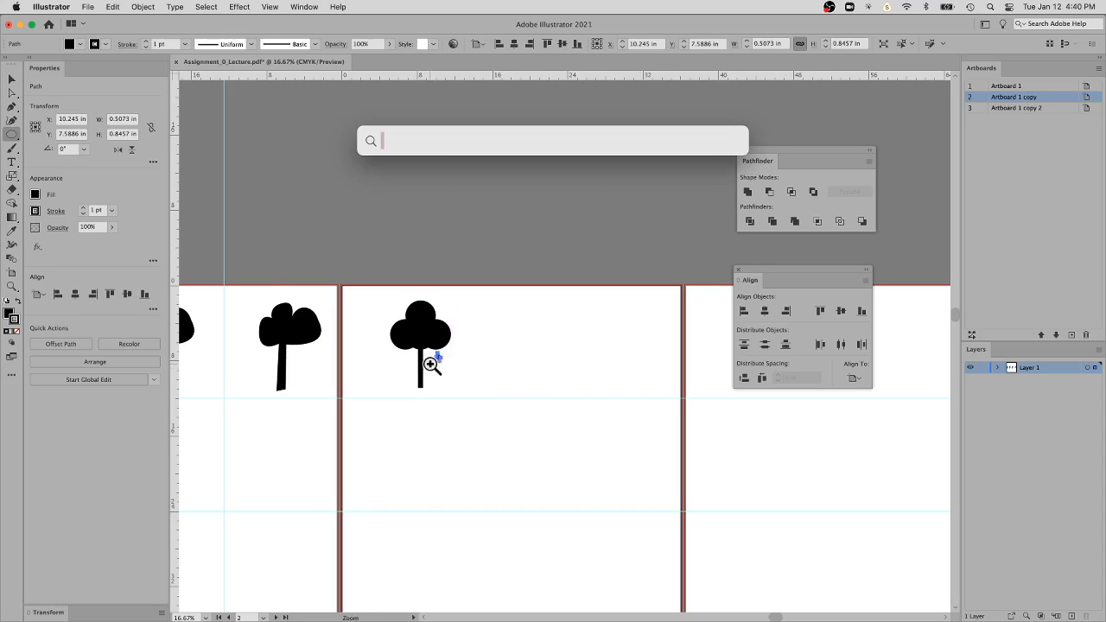
pyautogui.moveTo(444, 363); pyautogui.dragTo(446, 391)
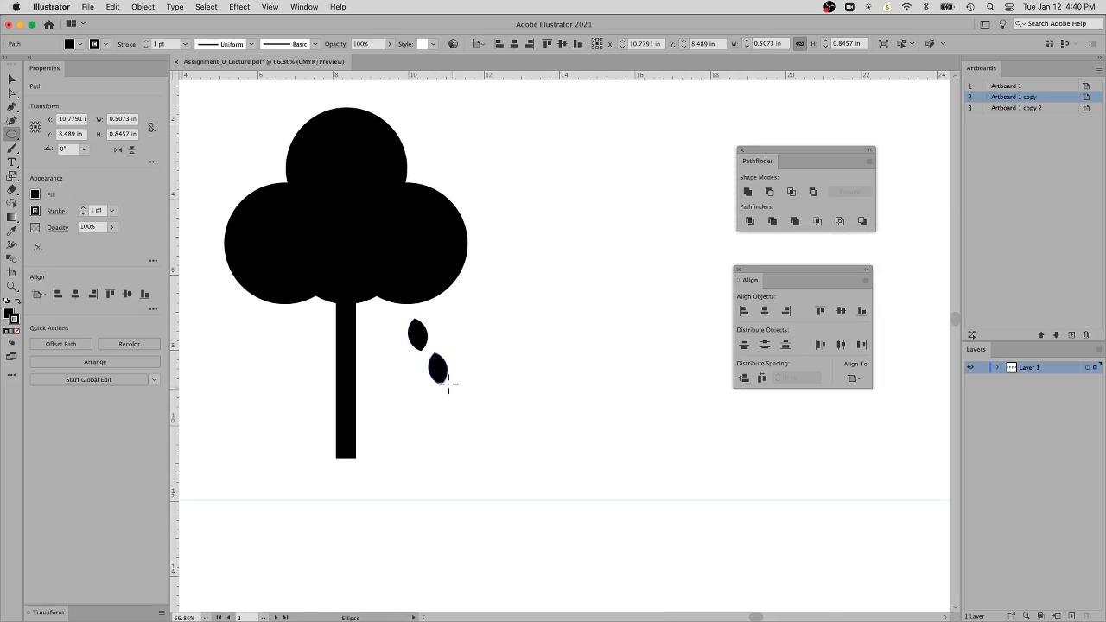
pyautogui.press('v')
pyautogui.moveTo(452, 390); pyautogui.dragTo(446, 427)
pyautogui.click(434, 335)
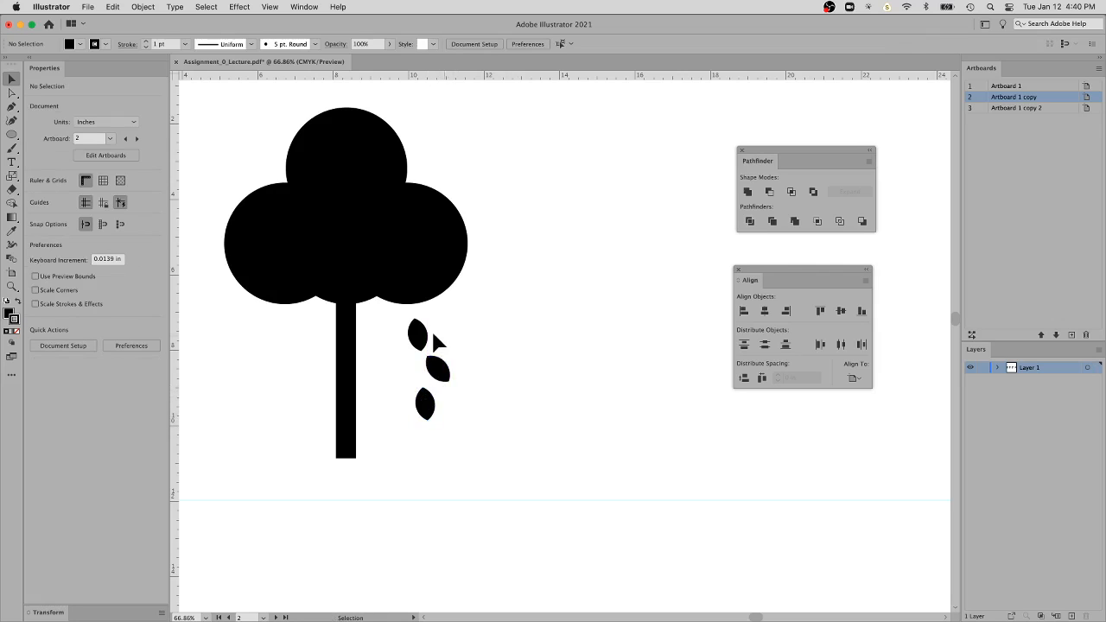
# Move the top leaf slightly up and left, to about X 10.09 in and Y 7.41 in, just under the crown
pyautogui.press('a')
pyautogui.click(424, 333)
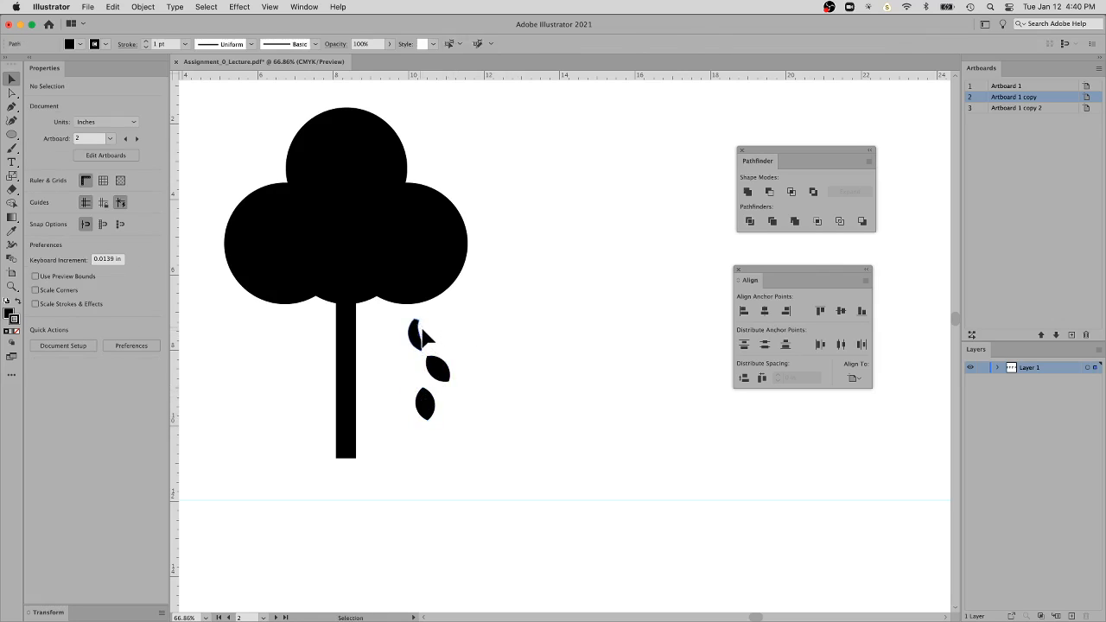
pyautogui.press('v')
pyautogui.click(468, 337)
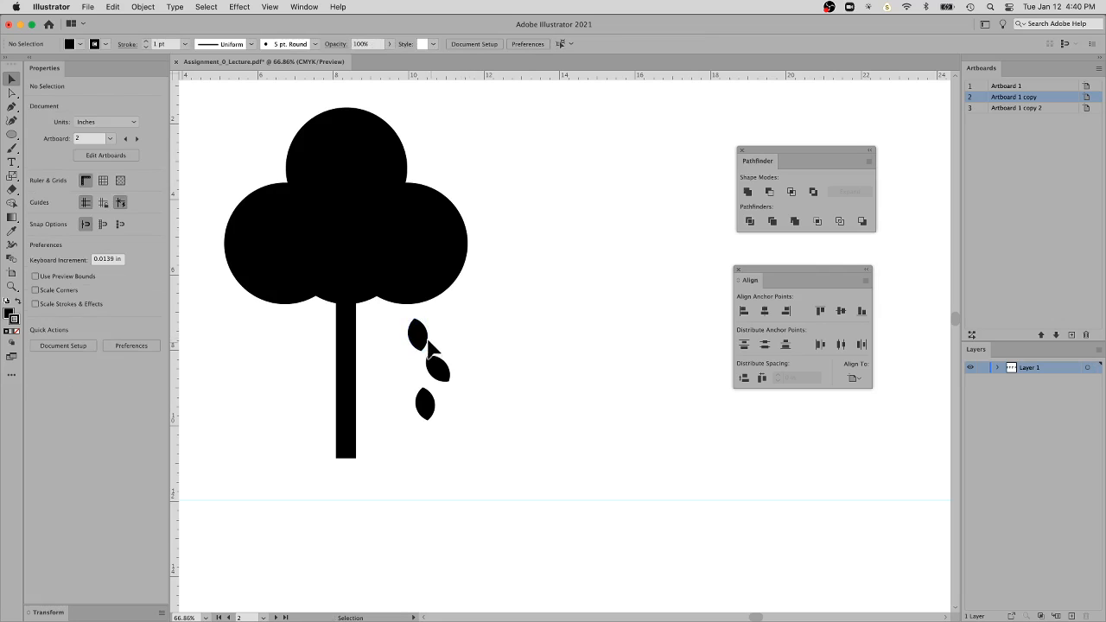
pyautogui.moveTo(424, 343); pyautogui.dragTo(416, 333)
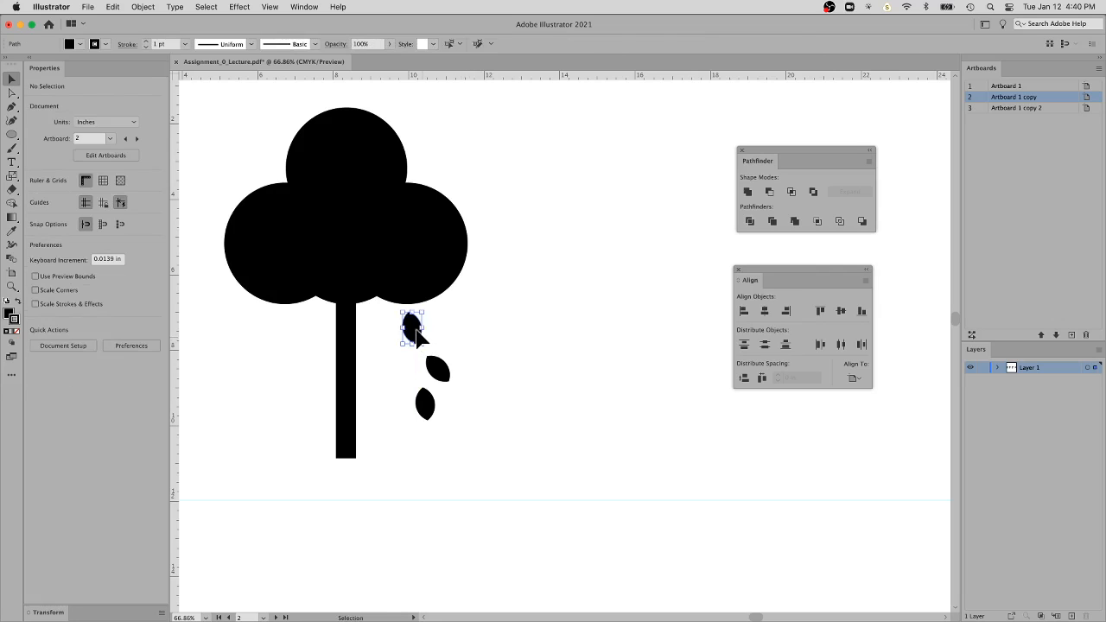
pyautogui.click(525, 344)
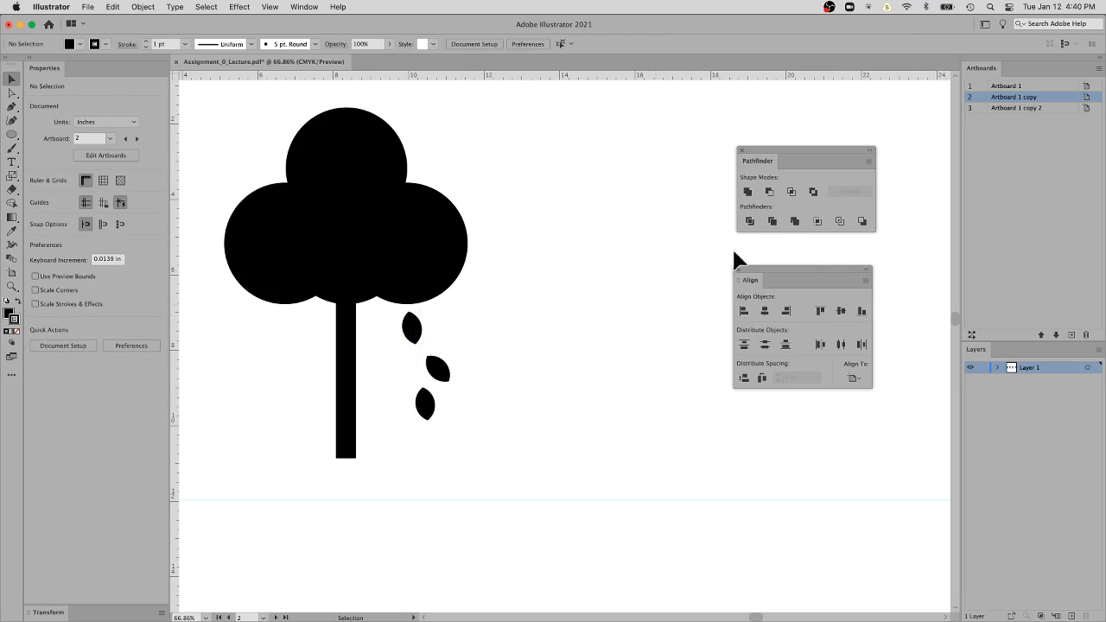